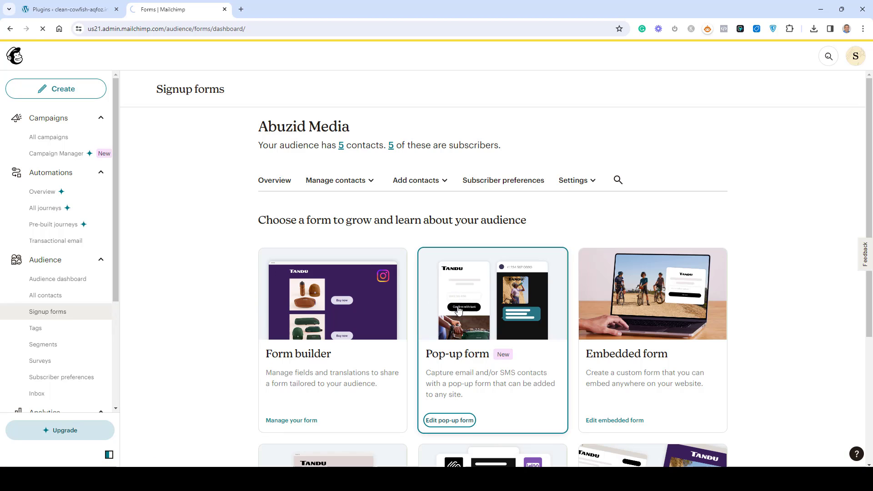
Step: Open the pop-up form for editing and review its mobile banner, email signup and success message screens
{"action": "left_click", "coordinate": [460, 425]}
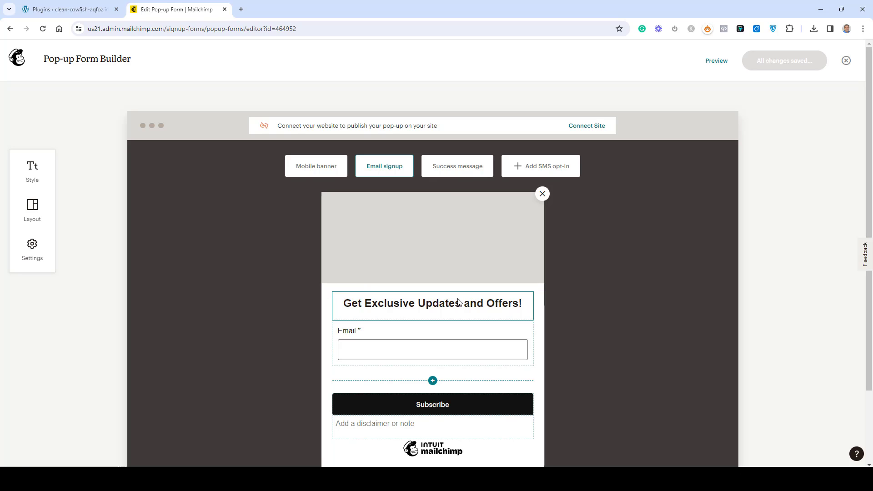
{"action": "left_click", "coordinate": [341, 166]}
{"action": "left_click", "coordinate": [402, 167]}
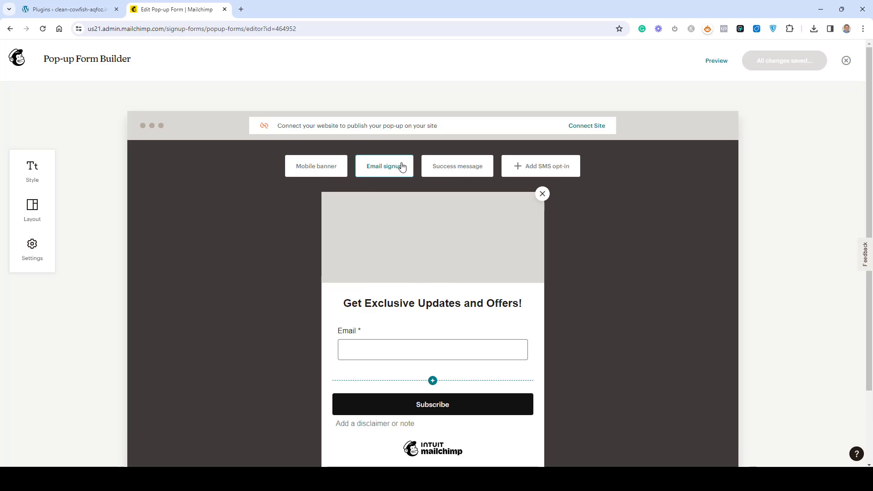
{"action": "left_click", "coordinate": [318, 168]}
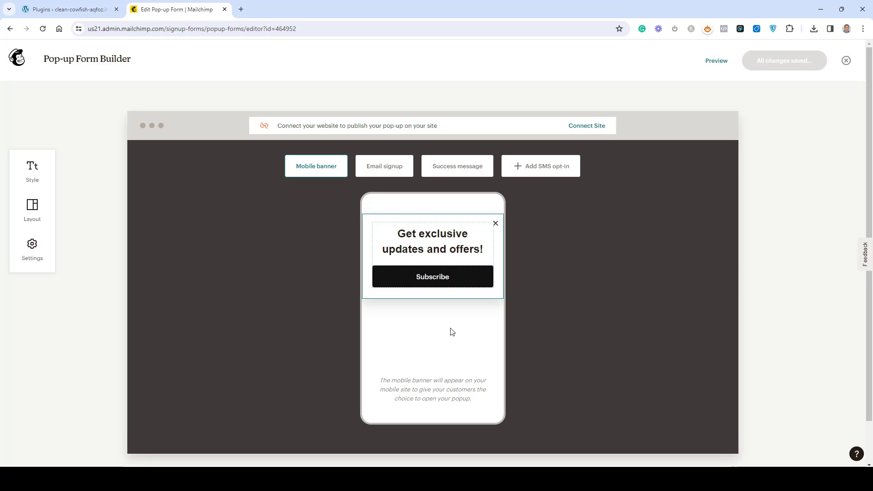
{"action": "left_click", "coordinate": [386, 166]}
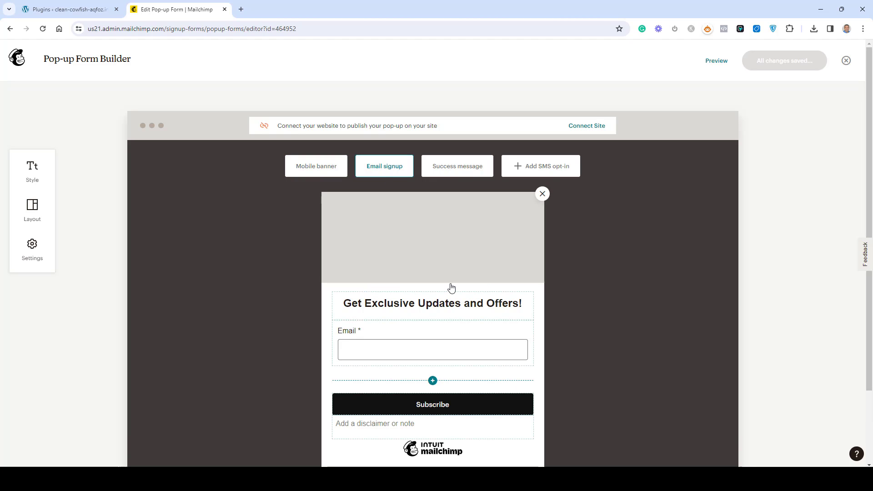
{"action": "left_click", "coordinate": [463, 169]}
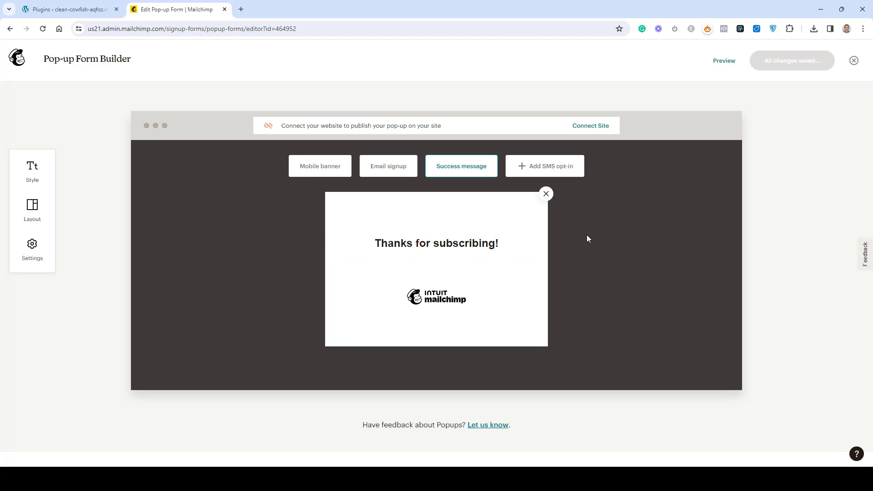
Step: Check the SMS opt-in option, dismiss its upgrade offer and return to the email signup screen
{"action": "left_click", "coordinate": [535, 170]}
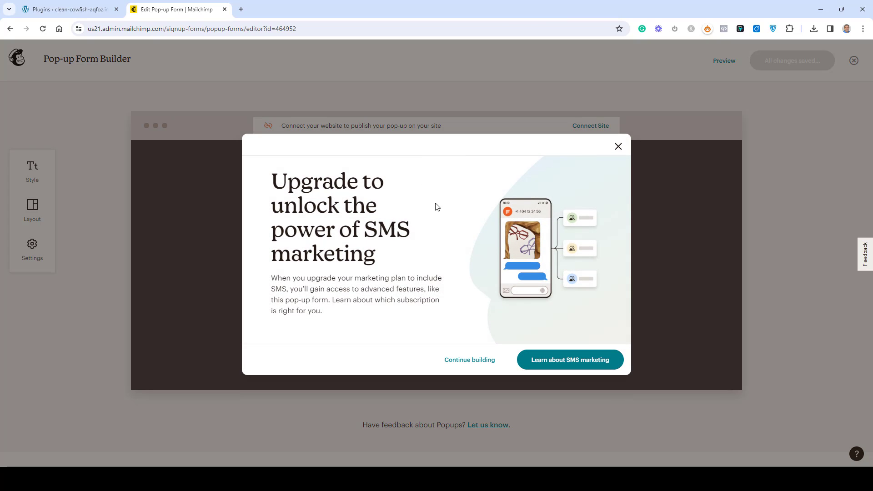
{"action": "left_click", "coordinate": [619, 146]}
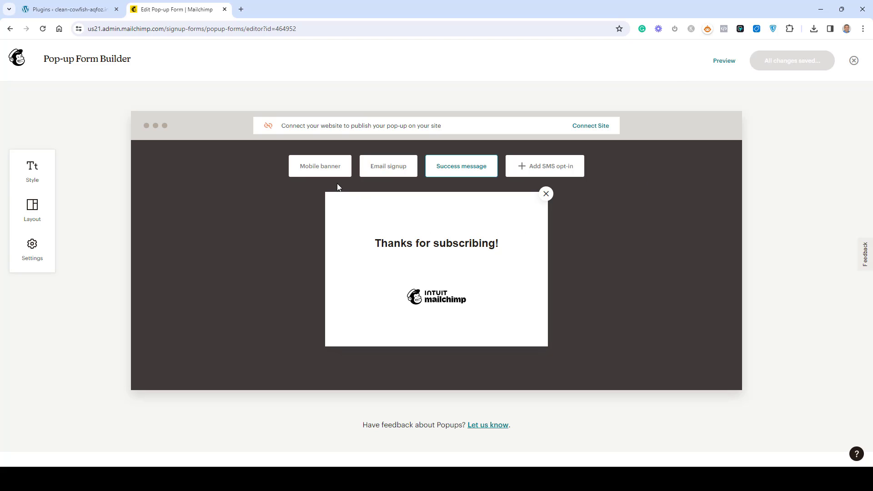
{"action": "left_click", "coordinate": [381, 166]}
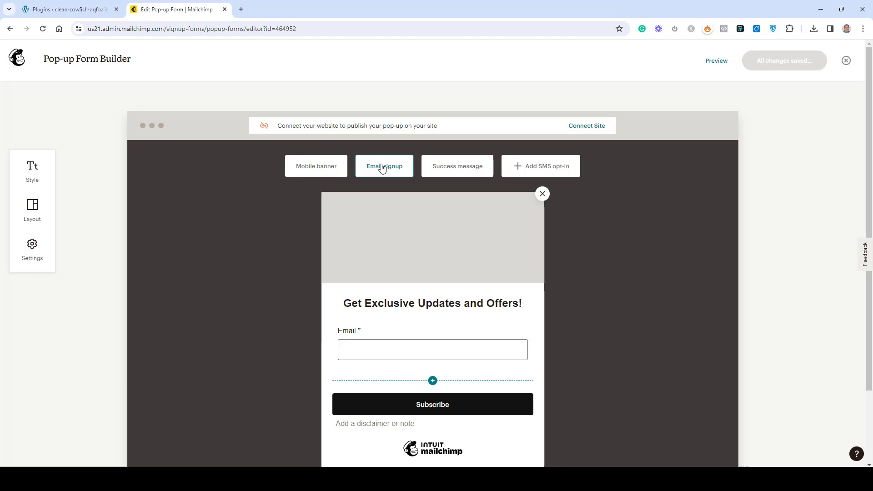
{"action": "left_click", "coordinate": [394, 305]}
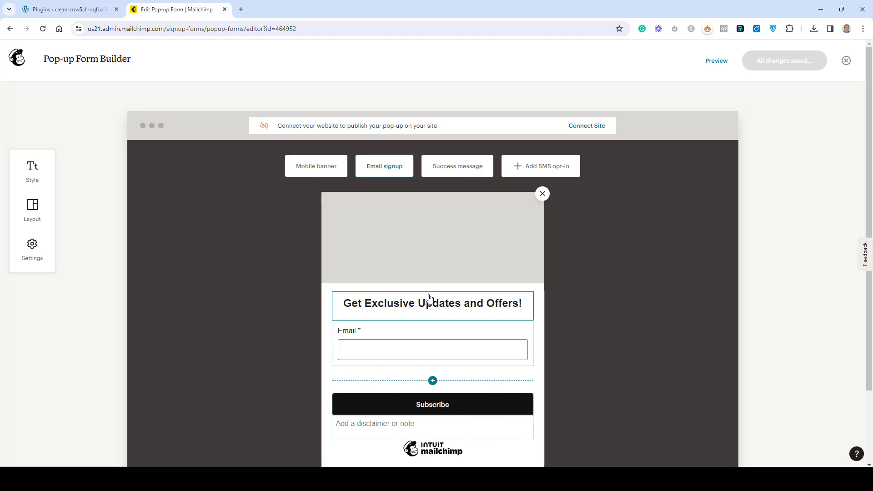
{"action": "left_click", "coordinate": [301, 257]}
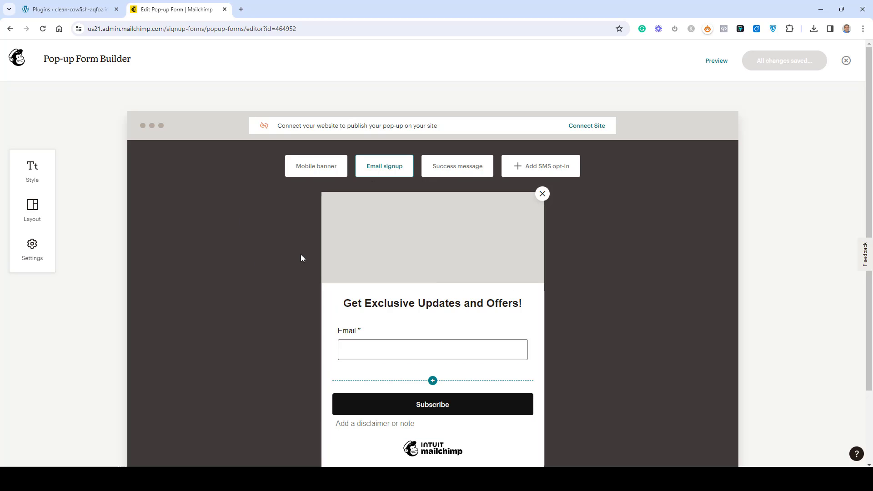
Step: Set the pop-up form's background color to the turquoise swatch #50E3C2
{"action": "left_click", "coordinate": [44, 175]}
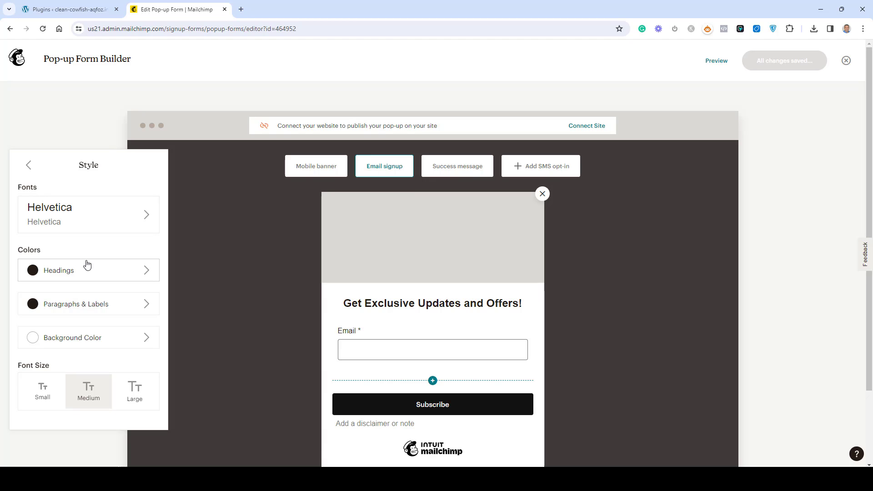
{"action": "left_click", "coordinate": [97, 337]}
{"action": "left_click_drag", "start_coordinate": [211, 249], "coordinate": [231, 231]}
{"action": "left_click", "coordinate": [284, 415]}
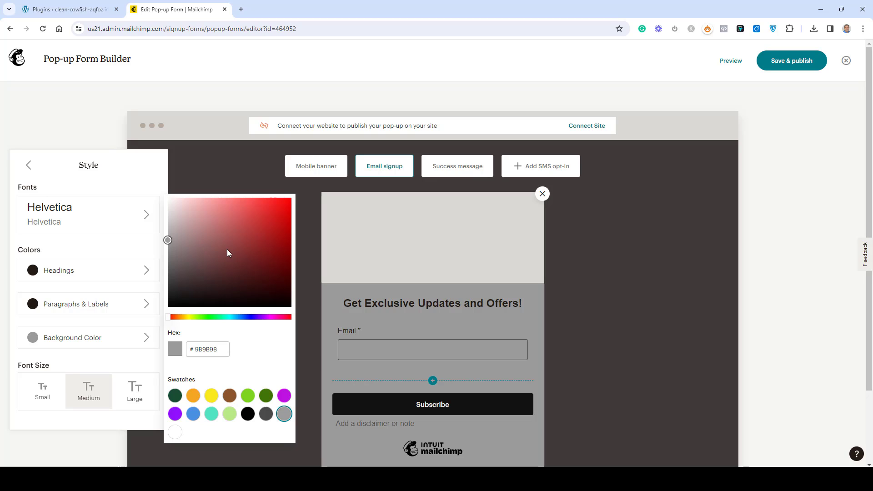
{"action": "left_click", "coordinate": [211, 414]}
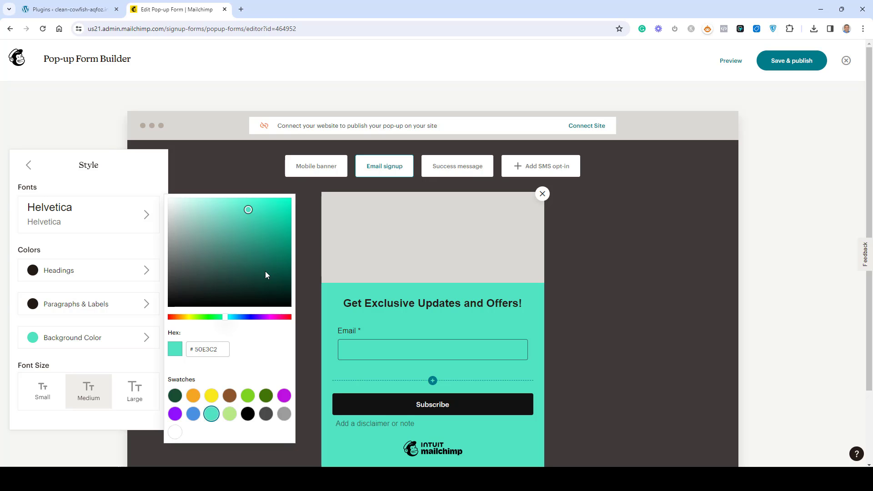
{"action": "left_click", "coordinate": [29, 165]}
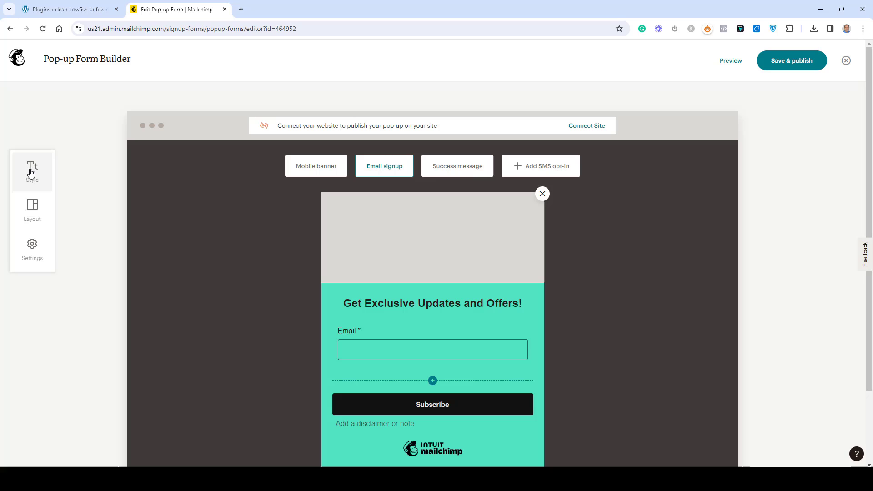
Step: Apply the layout that places the signup form on the left and the image area on the right
{"action": "left_click", "coordinate": [31, 208]}
{"action": "scroll", "coordinate": [91, 284], "scroll_direction": "down", "scroll_amount": 5}
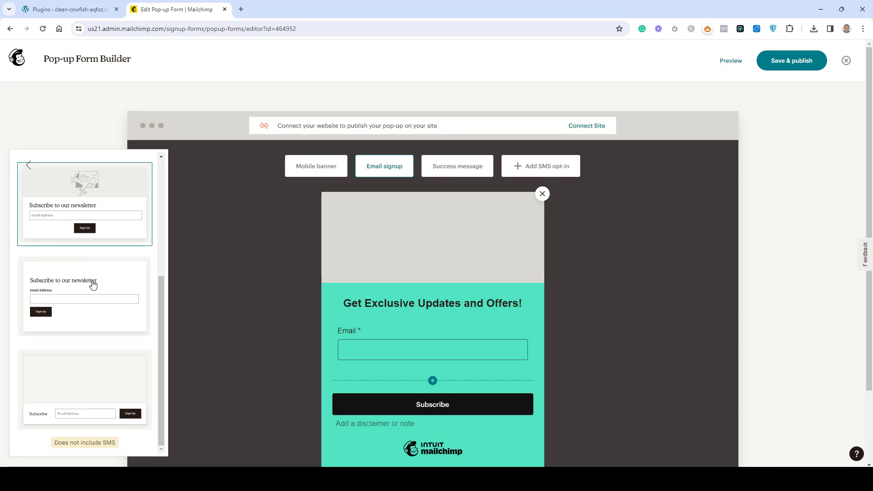
{"action": "scroll", "coordinate": [92, 284], "scroll_direction": "up", "scroll_amount": 5}
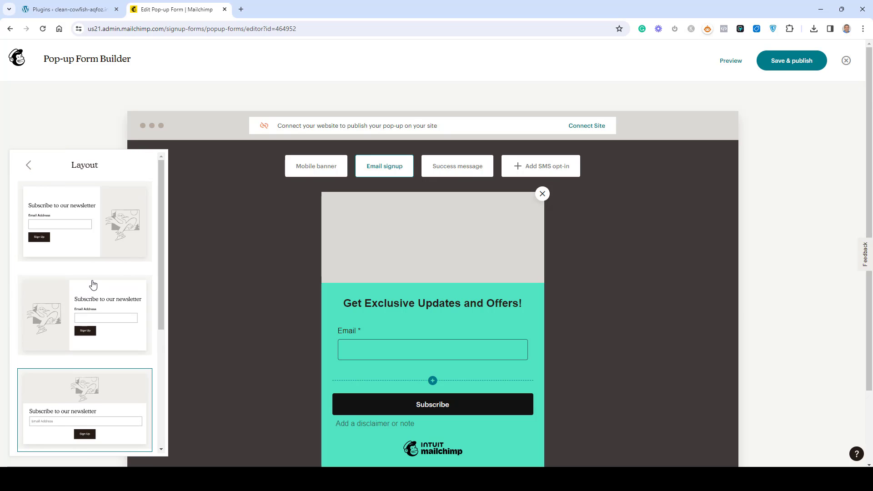
{"action": "left_click", "coordinate": [71, 209]}
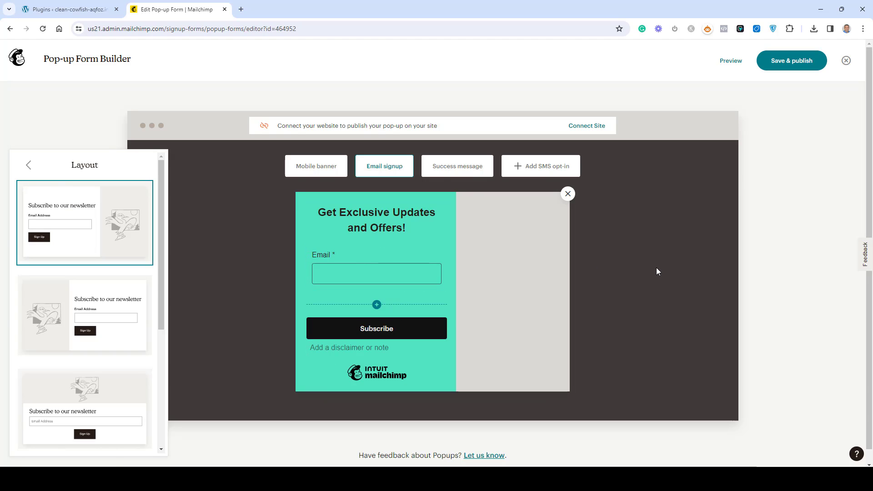
Step: Insert the five-star rating picture from My Files as the pop-up form's image
{"action": "mouse_move", "coordinate": [544, 271]}
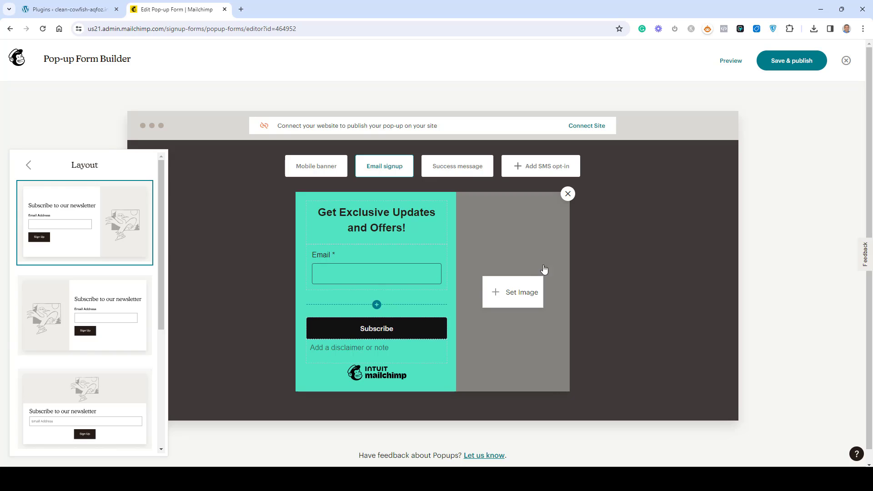
{"action": "left_click", "coordinate": [524, 289]}
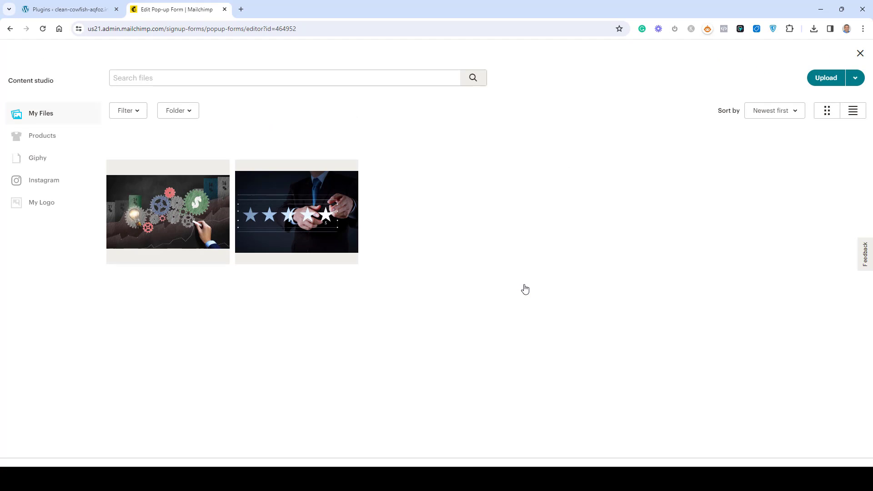
{"action": "left_click", "coordinate": [282, 214]}
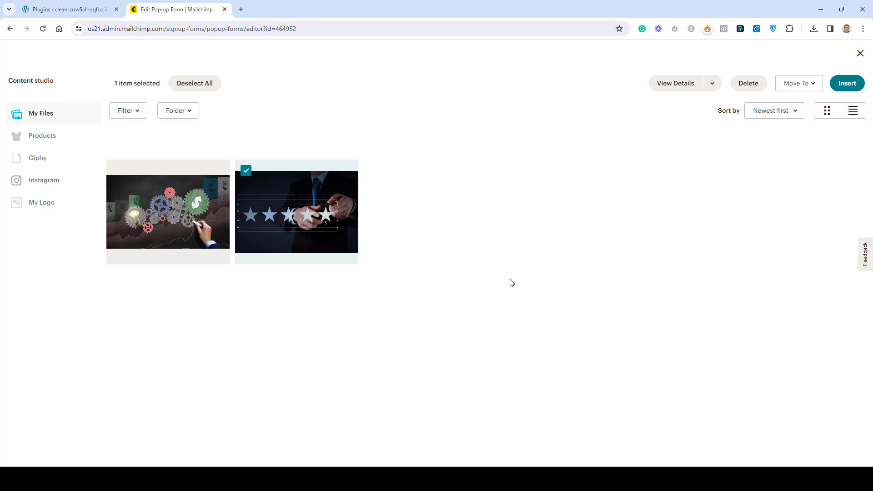
{"action": "left_click", "coordinate": [849, 89]}
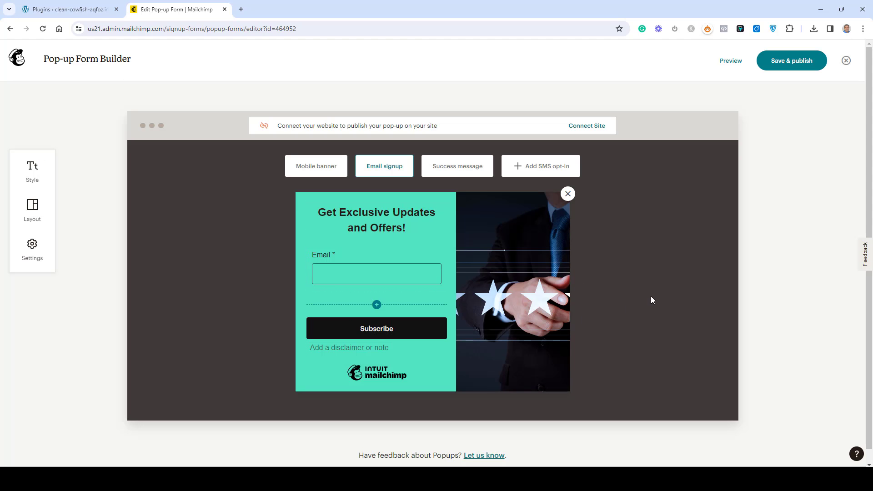
{"action": "left_click", "coordinate": [365, 215]}
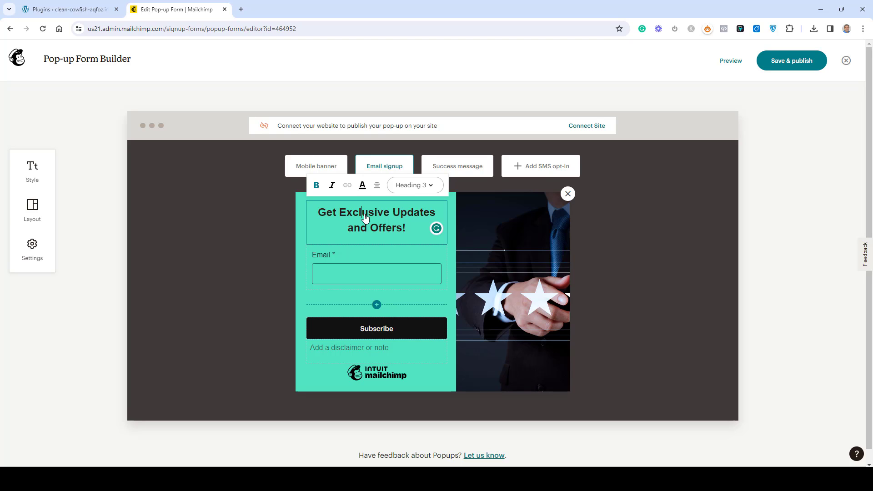
{"action": "left_click", "coordinate": [40, 212]}
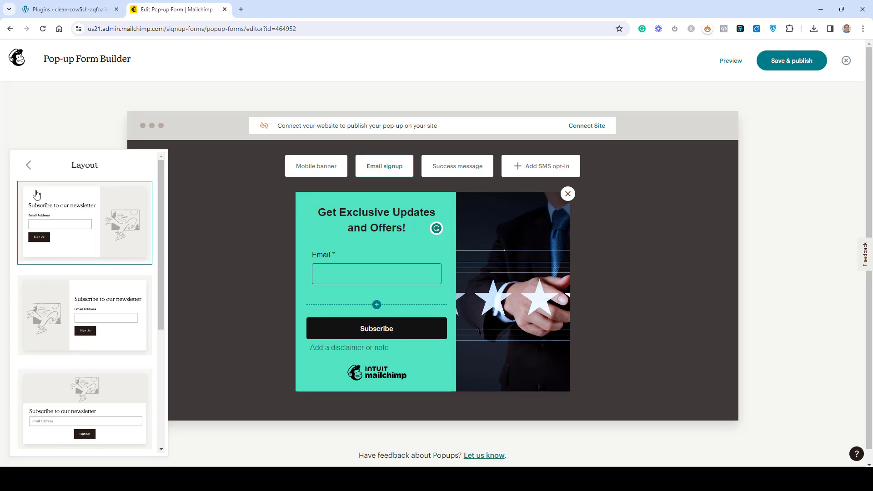
{"action": "left_click", "coordinate": [29, 165]}
Step: Review the pop-up's general settings and choose On exit as the display timing
{"action": "left_click", "coordinate": [33, 256]}
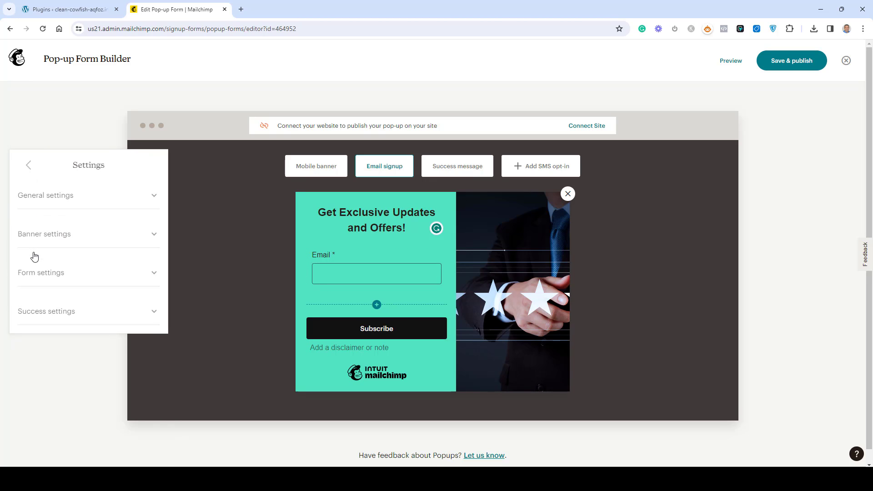
{"action": "left_click", "coordinate": [77, 203]}
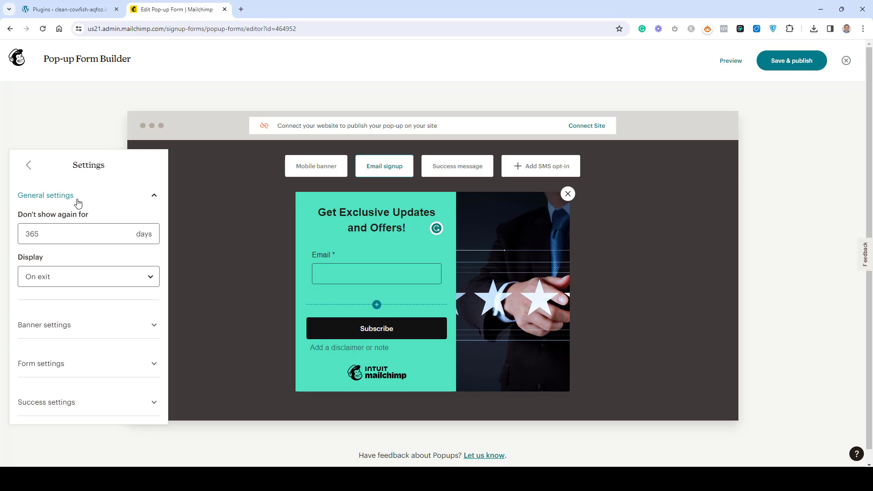
{"action": "left_click", "coordinate": [56, 285]}
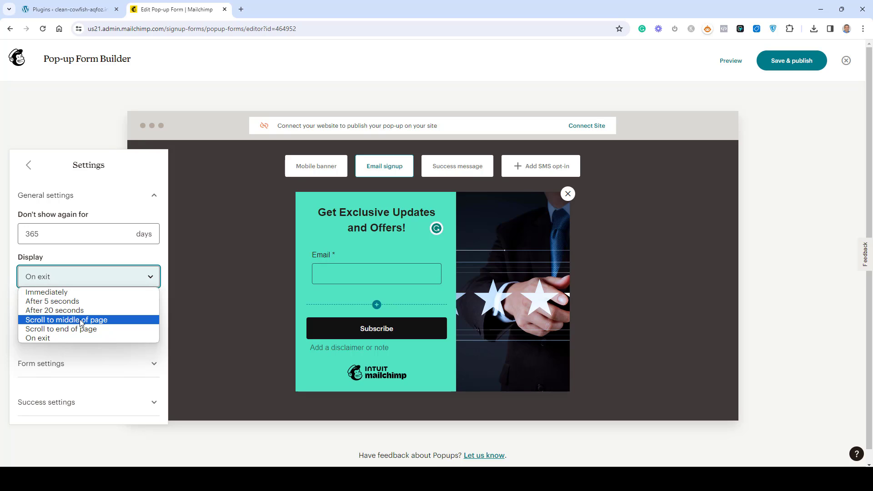
{"action": "left_click", "coordinate": [77, 341]}
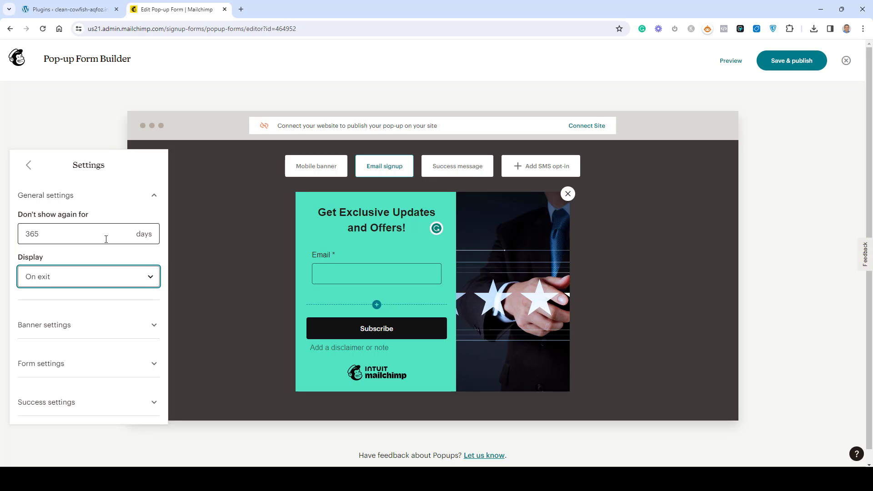
{"action": "left_click", "coordinate": [28, 167]}
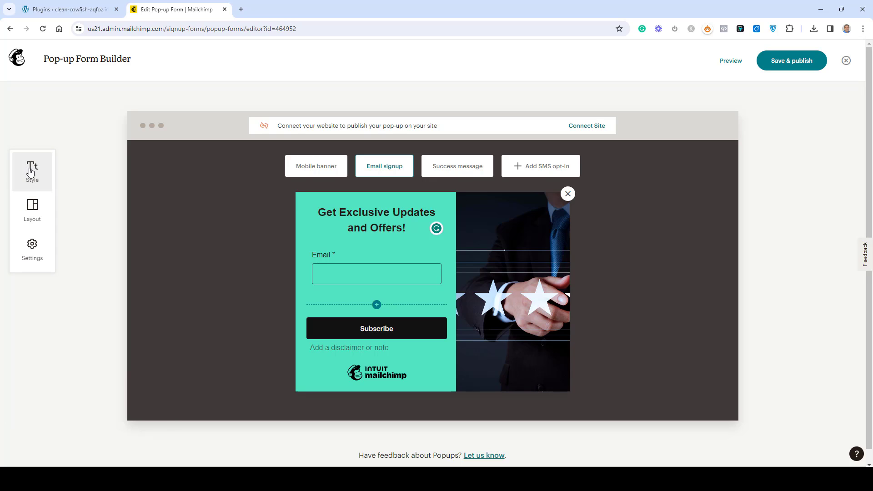
Step: Review the banner, form and success settings, trying the Slide position and switching it back to Modal
{"action": "left_click", "coordinate": [34, 251]}
{"action": "left_click", "coordinate": [63, 233]}
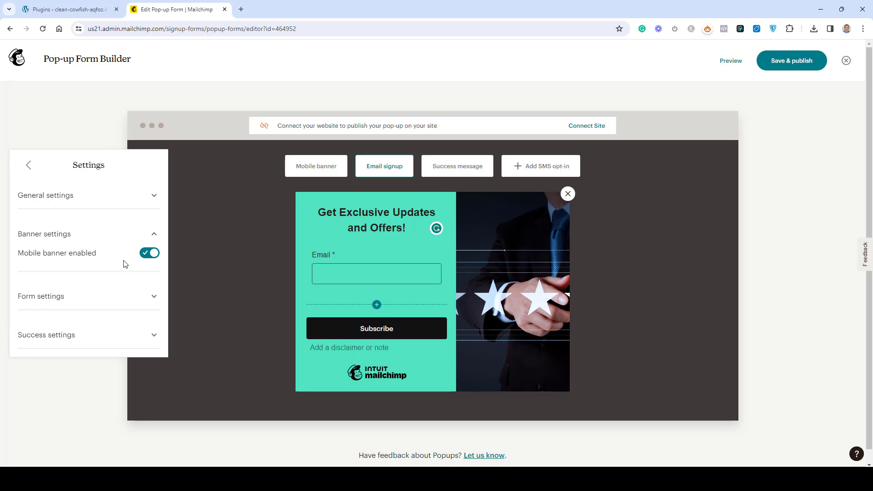
{"action": "left_click", "coordinate": [72, 307]}
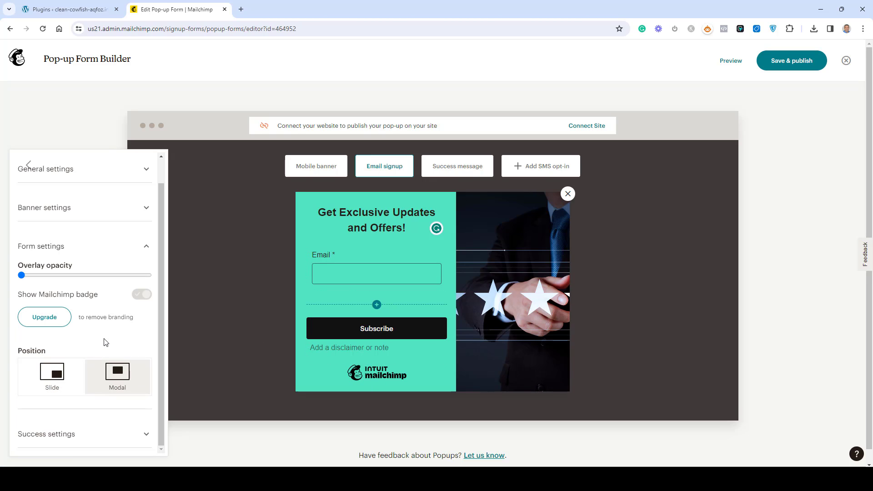
{"action": "left_click", "coordinate": [56, 377]}
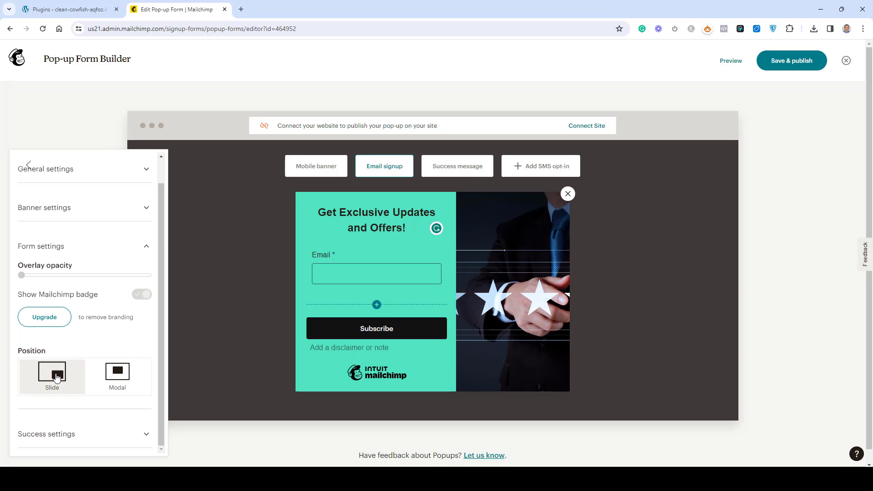
{"action": "left_click", "coordinate": [117, 373]}
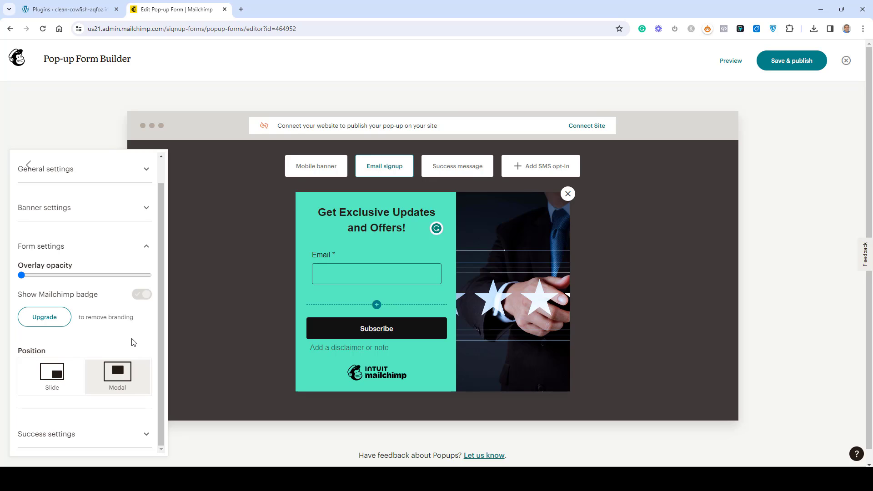
{"action": "left_click", "coordinate": [47, 434]}
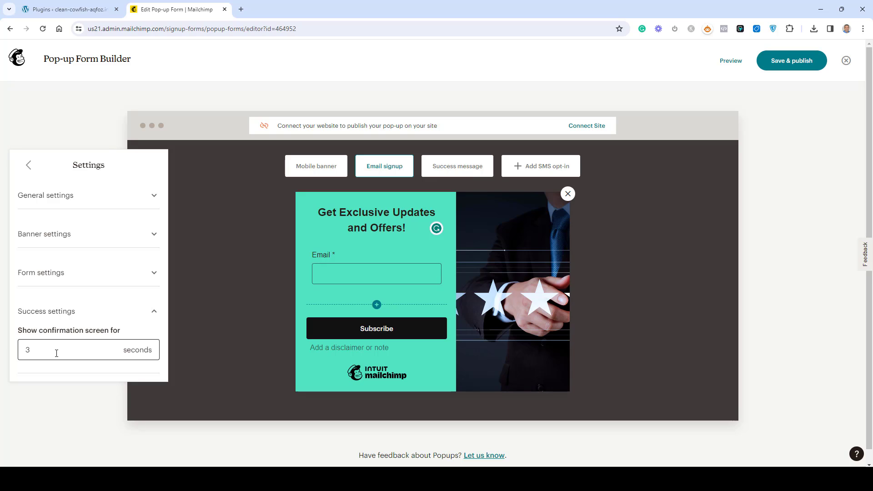
{"action": "left_click", "coordinate": [28, 166]}
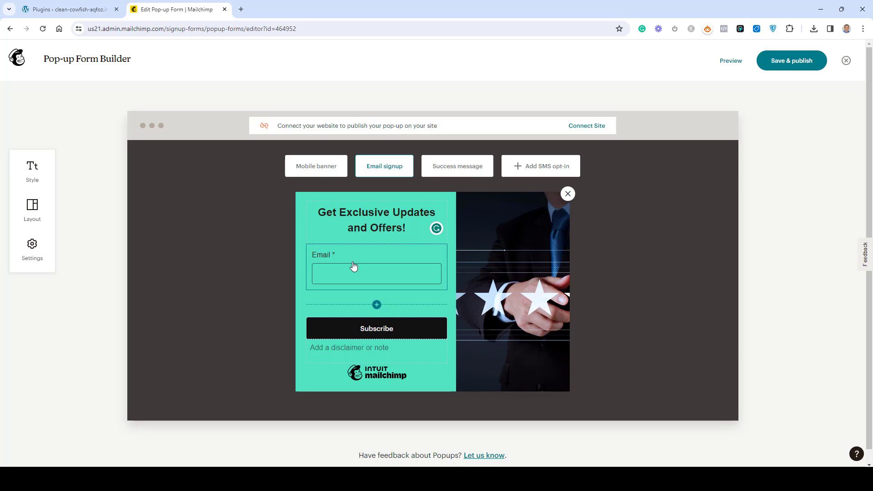
Step: Replace the signup form's heading with "Sign up Now and Receive Special Offer"
{"action": "triple_click", "coordinate": [379, 217]}
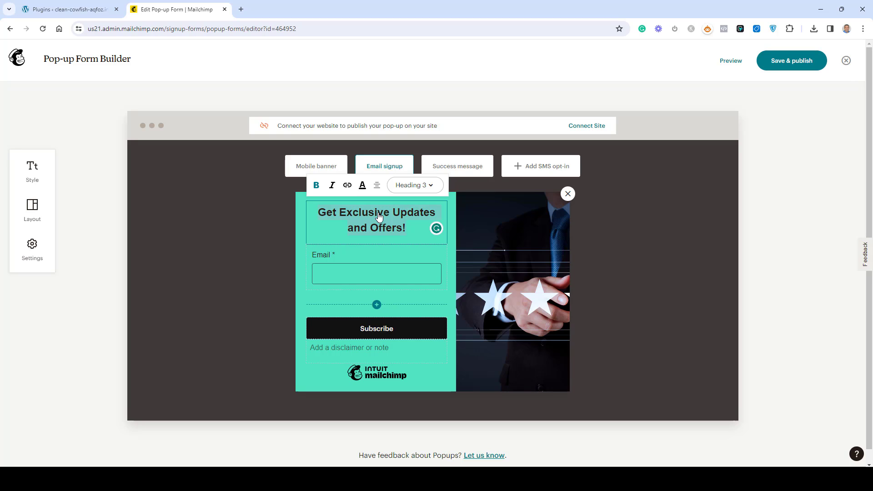
{"action": "type", "text": "Si"}
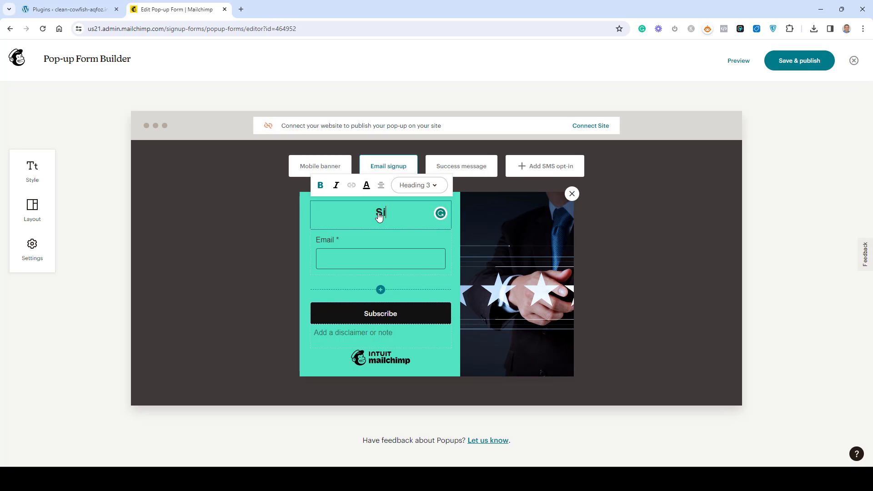
{"action": "type", "text": "gn up Now AN"}
{"action": "key", "text": "BackSpace"}
{"action": "key", "text": "BackSpace"}
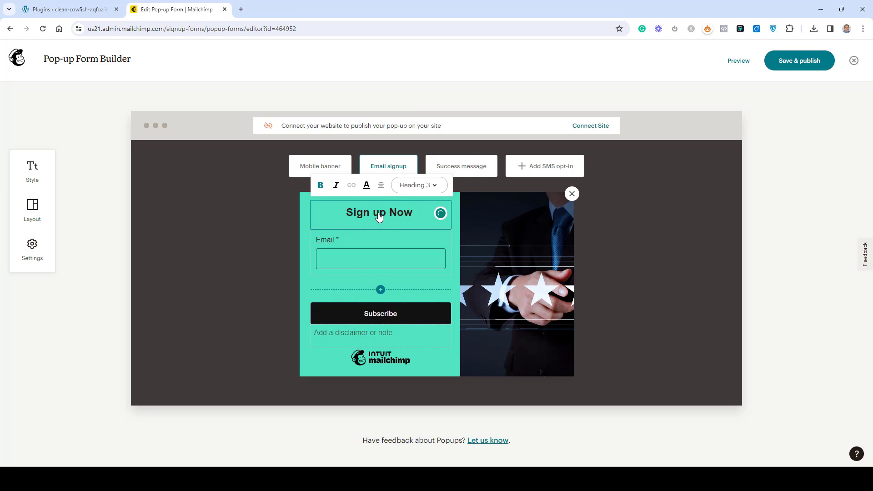
{"action": "type", "text": "and Rec"}
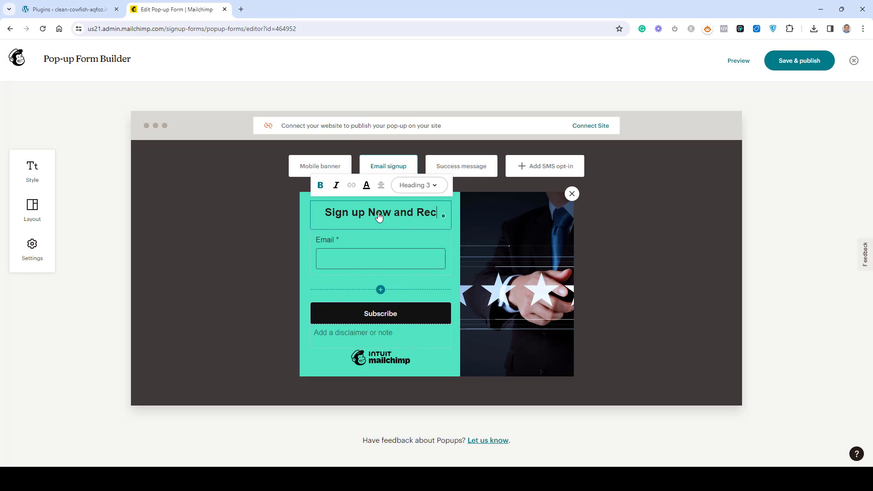
{"action": "type", "text": "eive Specal"}
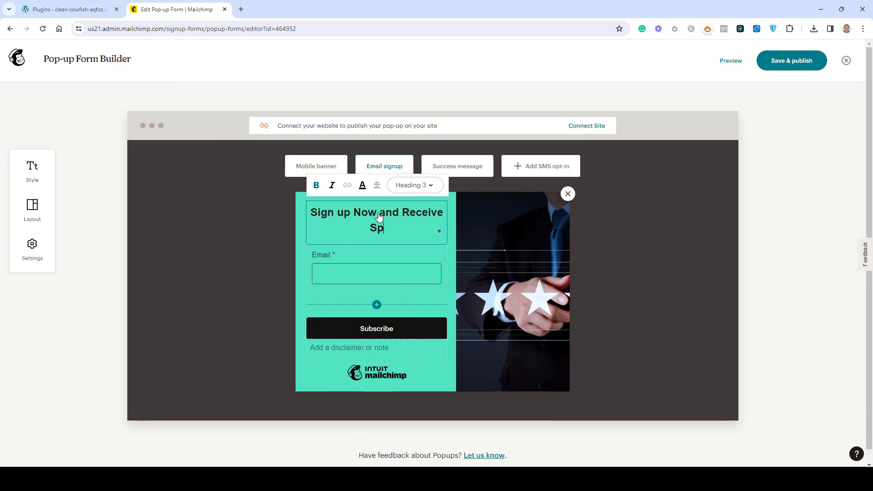
{"action": "key", "text": "BackSpace"}
{"action": "key", "text": "BackSpace"}
{"action": "key", "text": "BackSpace"}
{"action": "type", "text": "ial Offer"}
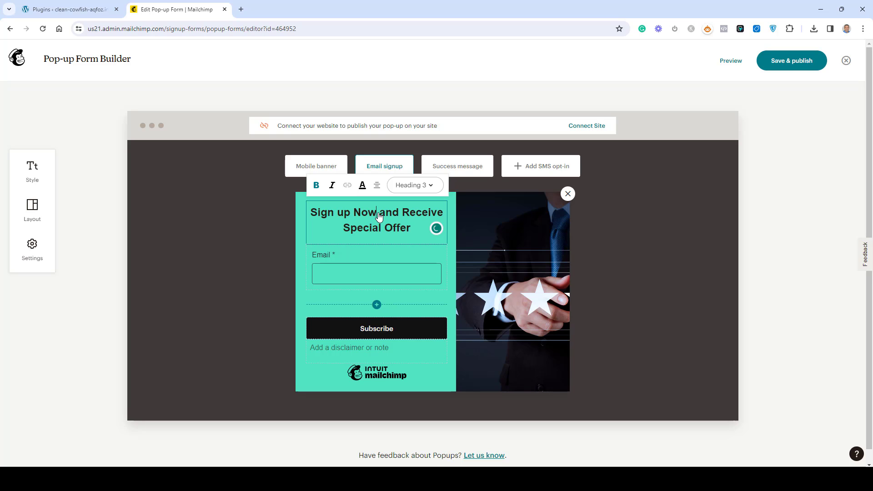
Step: Try Heading 1 for the signup form's heading and switch it back to Heading 3
{"action": "left_click", "coordinate": [379, 214]}
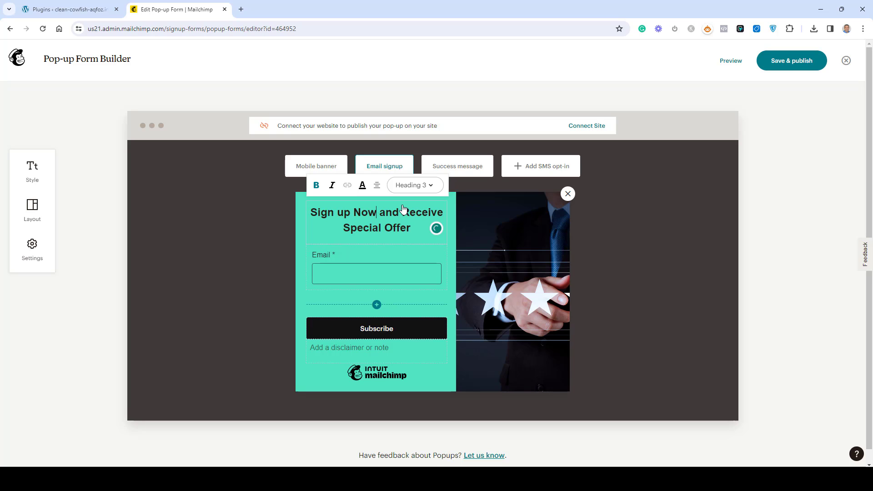
{"action": "left_click", "coordinate": [421, 190]}
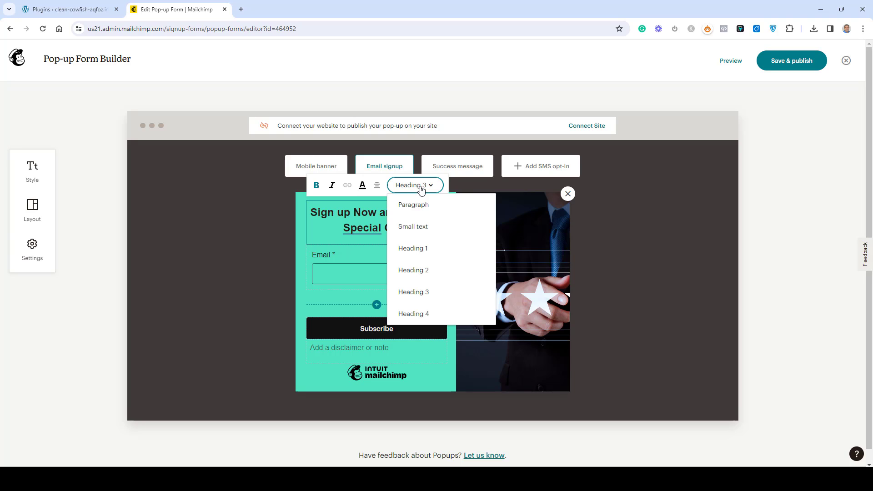
{"action": "left_click", "coordinate": [414, 250]}
{"action": "left_click", "coordinate": [417, 189]}
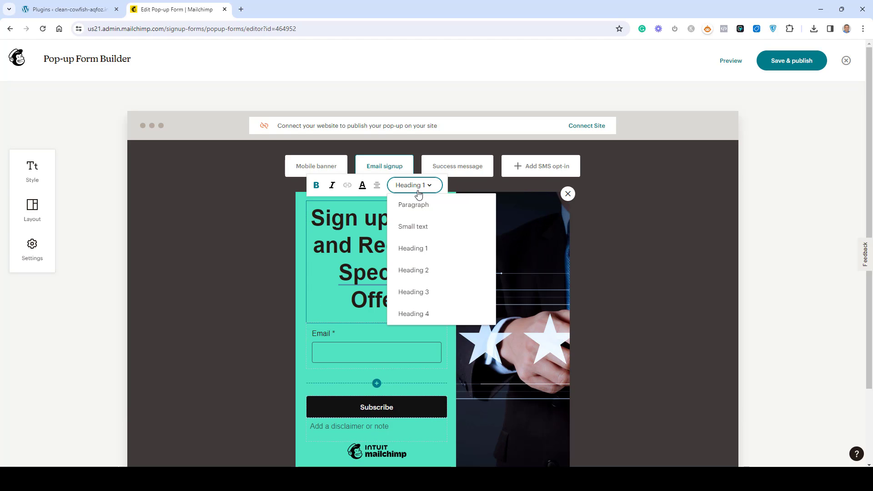
{"action": "left_click", "coordinate": [413, 291]}
Step: Accept the suggested article "a" before "Special Offer" in the form heading
{"action": "mouse_move", "coordinate": [363, 239]}
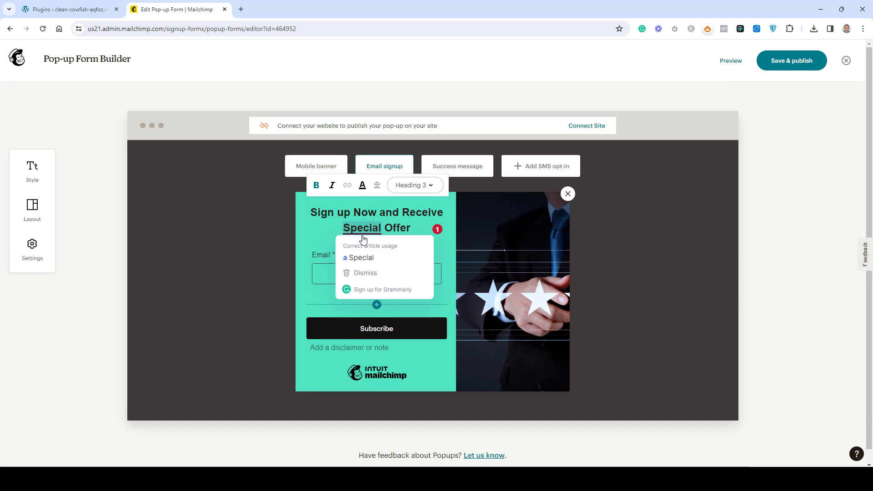
{"action": "left_click", "coordinate": [374, 258]}
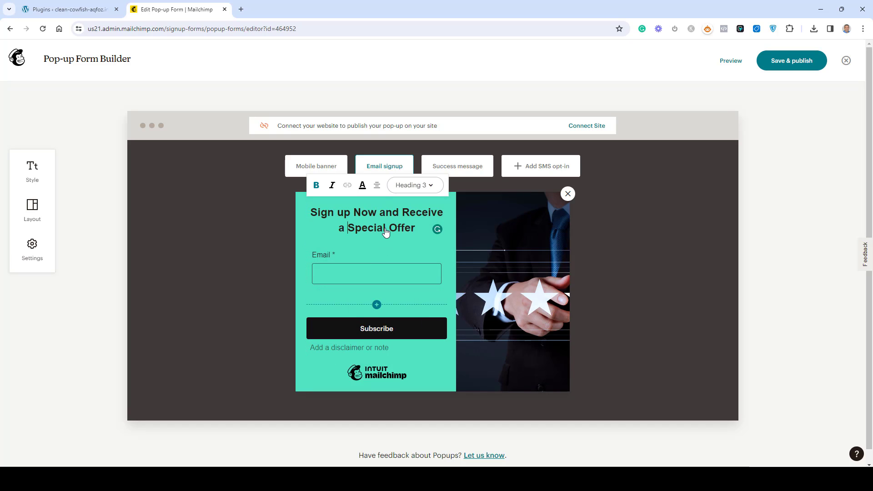
Step: Add a First Name field to the signup form and place it above the Email field
{"action": "left_click", "coordinate": [365, 264]}
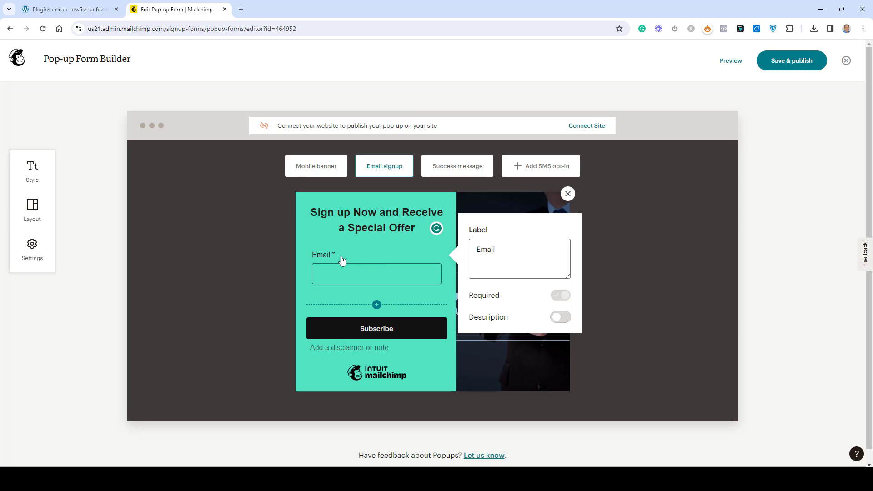
{"action": "left_click", "coordinate": [377, 304]}
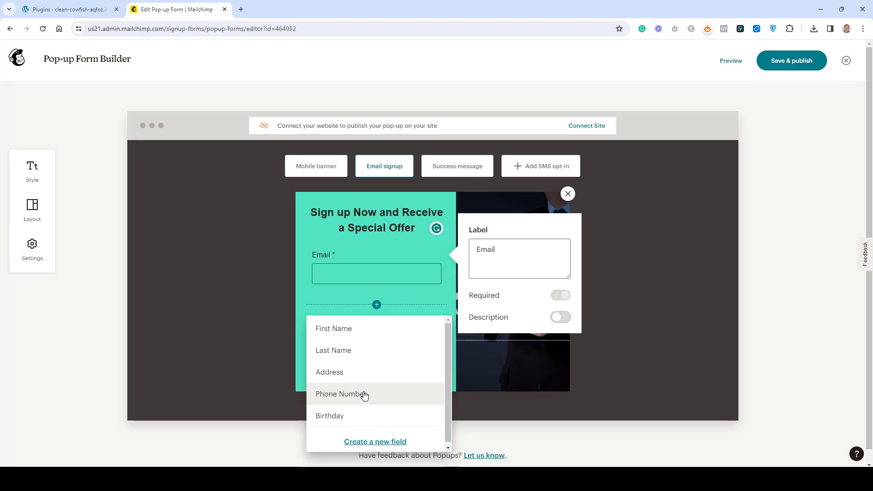
{"action": "scroll", "coordinate": [362, 393], "scroll_direction": "down", "scroll_amount": 1}
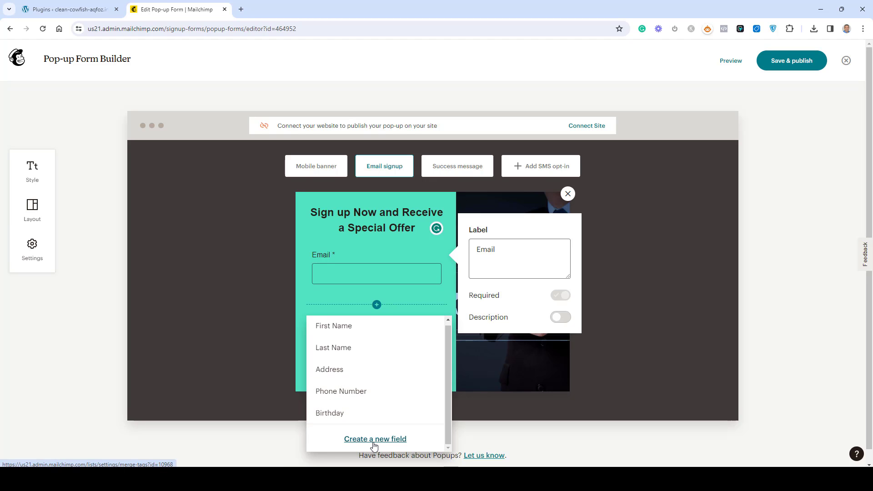
{"action": "left_click", "coordinate": [337, 335]}
{"action": "left_click", "coordinate": [316, 311]}
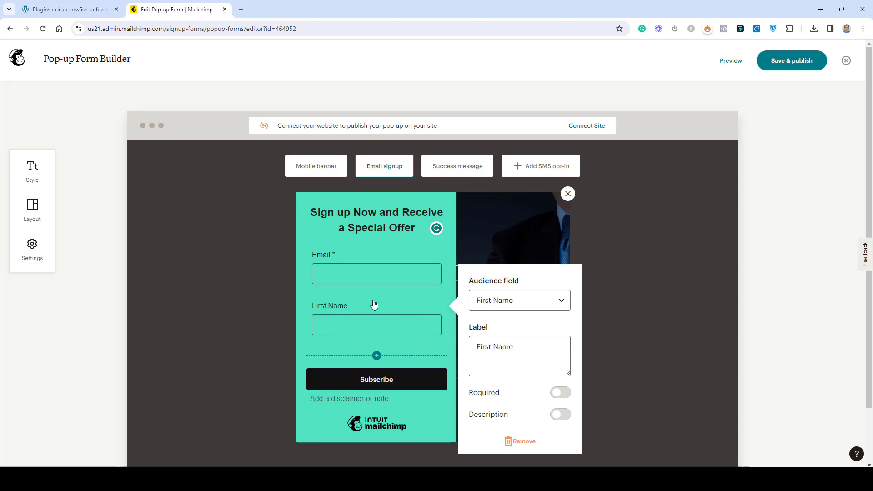
{"action": "left_click", "coordinate": [661, 276]}
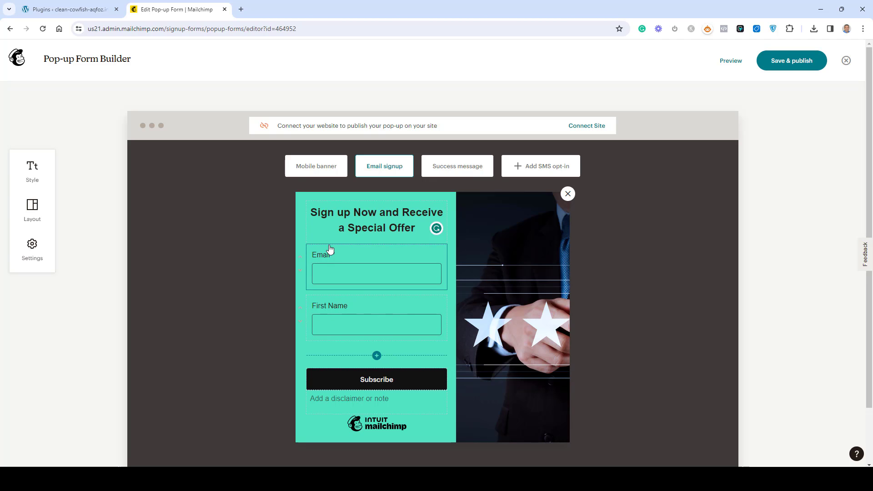
{"action": "left_click", "coordinate": [300, 311]}
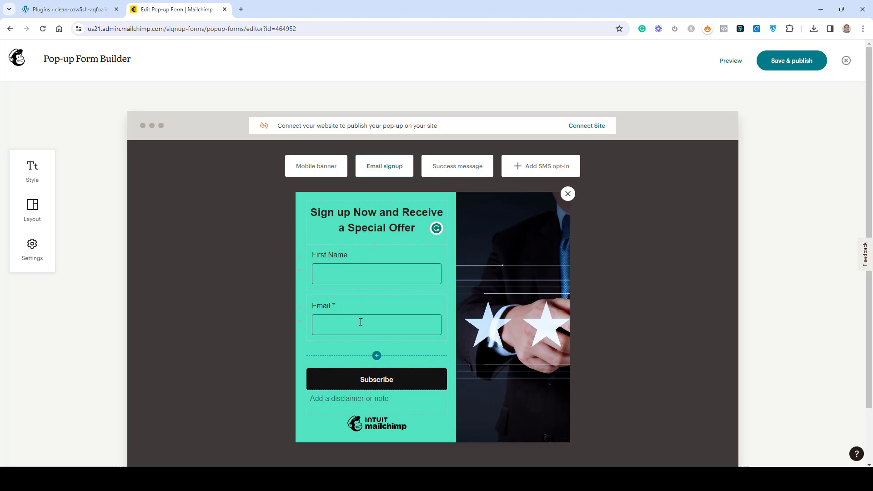
Step: Change the subscribe button's text to "Yes, I Want Special Offer"
{"action": "double_click", "coordinate": [381, 380]}
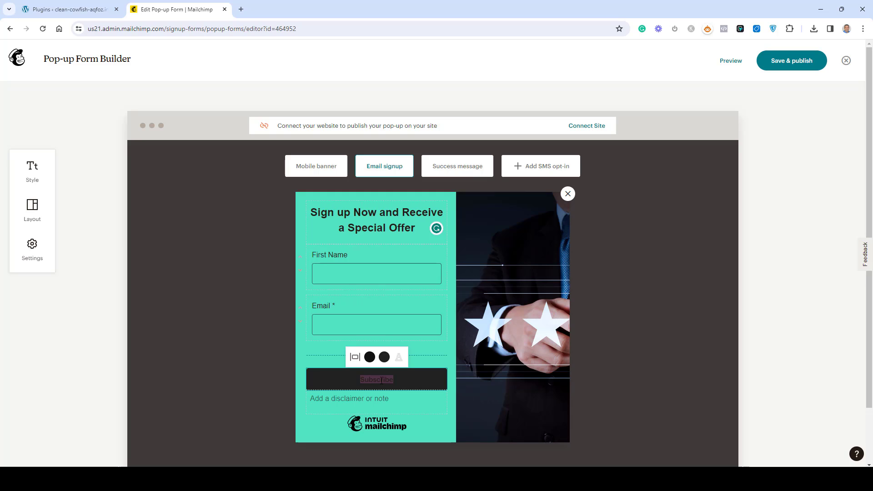
{"action": "type", "text": "Yes, i want Special Offer"}
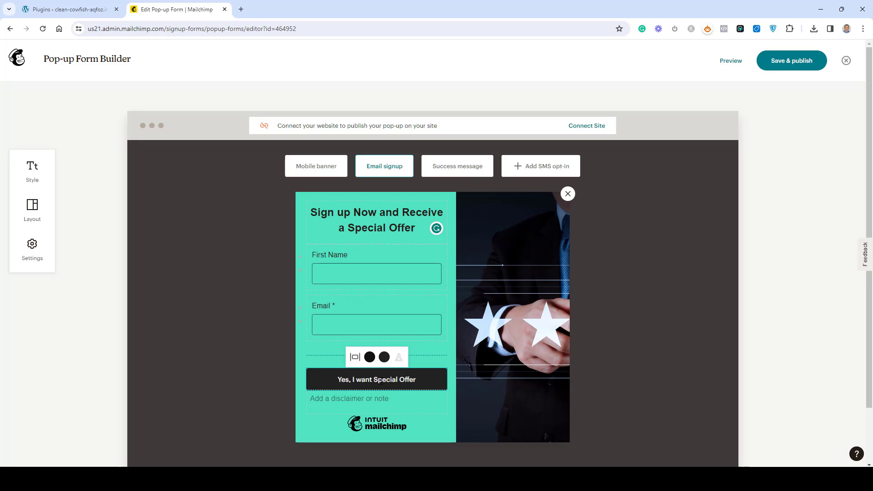
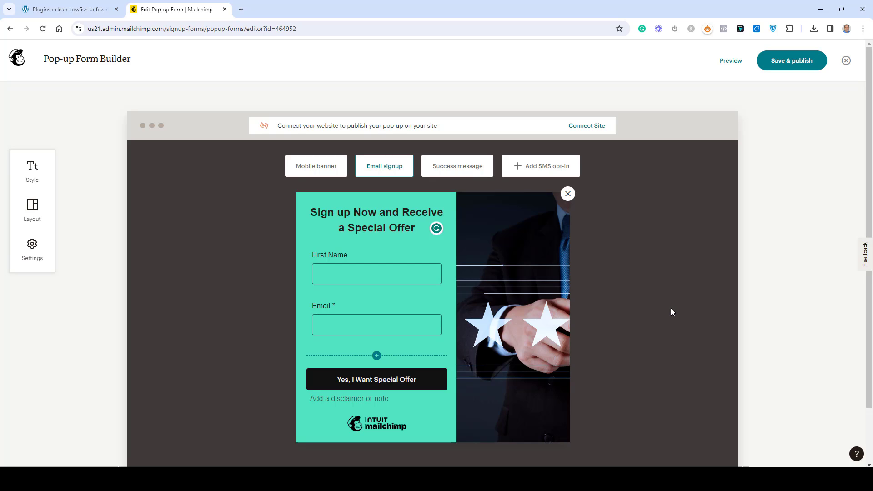
Step: Examine the text of the pop-up's success message
{"action": "left_click", "coordinate": [467, 172]}
{"action": "left_click", "coordinate": [452, 249]}
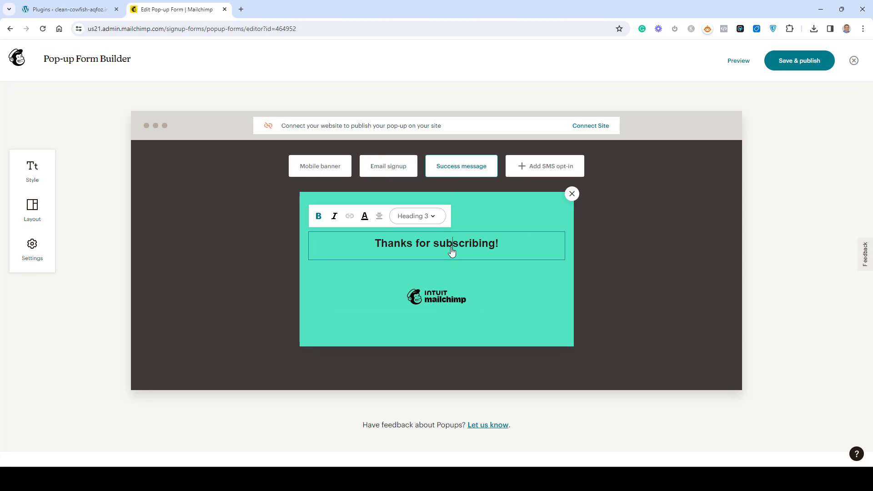
{"action": "left_click", "coordinate": [632, 282]}
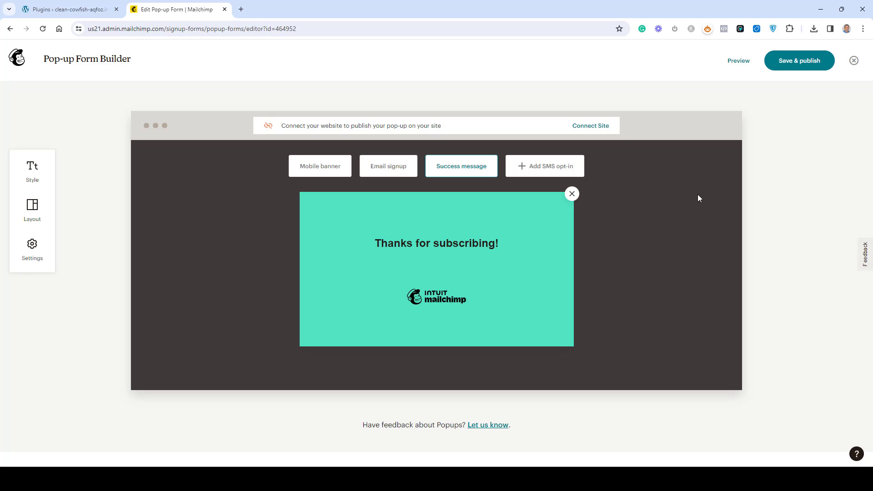
Step: Save and publish the pop-up form, and copy the WordPress site's base address from its browser tab
{"action": "left_click", "coordinate": [796, 65]}
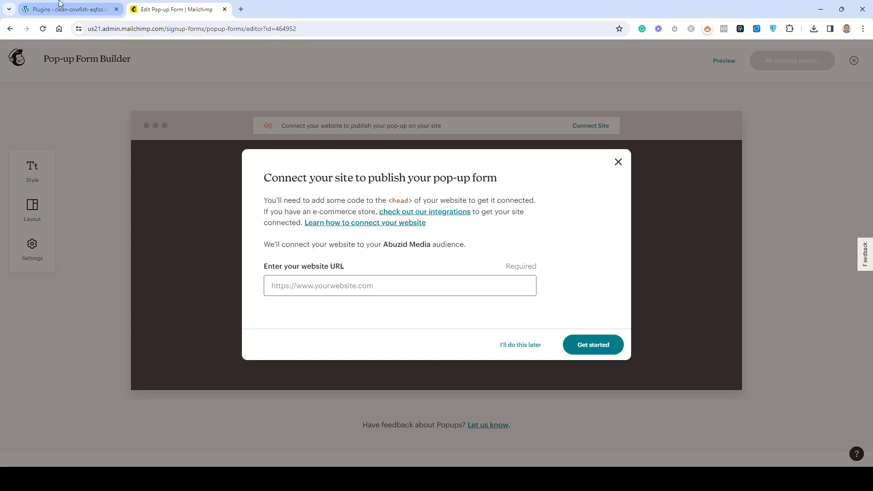
{"action": "left_click", "coordinate": [99, 14]}
{"action": "left_click_drag", "start_coordinate": [178, 28], "coordinate": [87, 26]}
{"action": "key", "text": "ctrl+c"}
{"action": "left_click", "coordinate": [172, 9]}
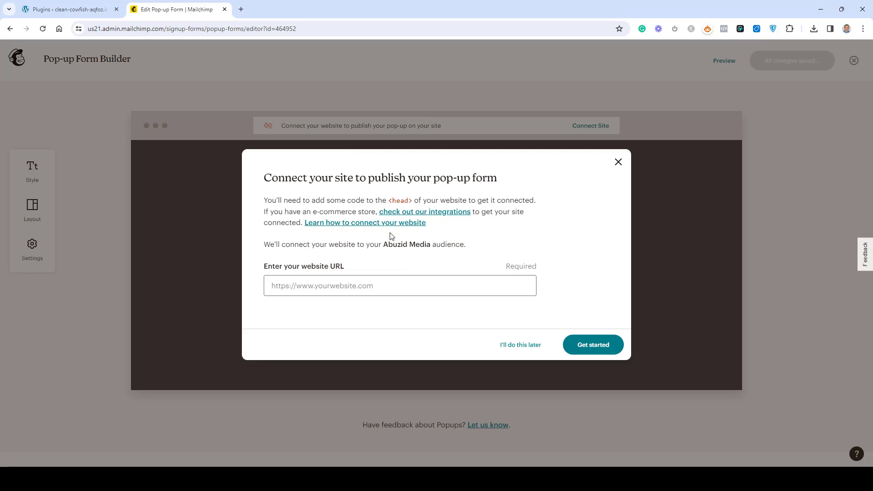
{"action": "left_click", "coordinate": [410, 280]}
{"action": "key", "text": "ctrl+v"}
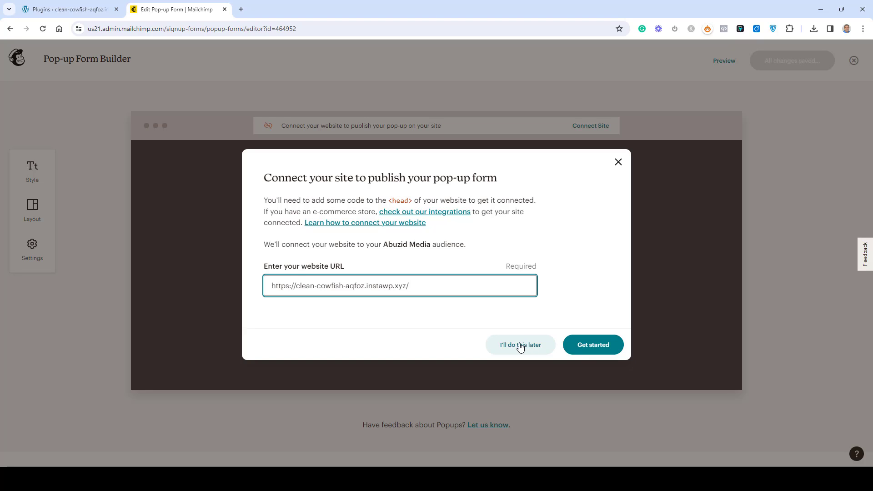
{"action": "left_click", "coordinate": [584, 346]}
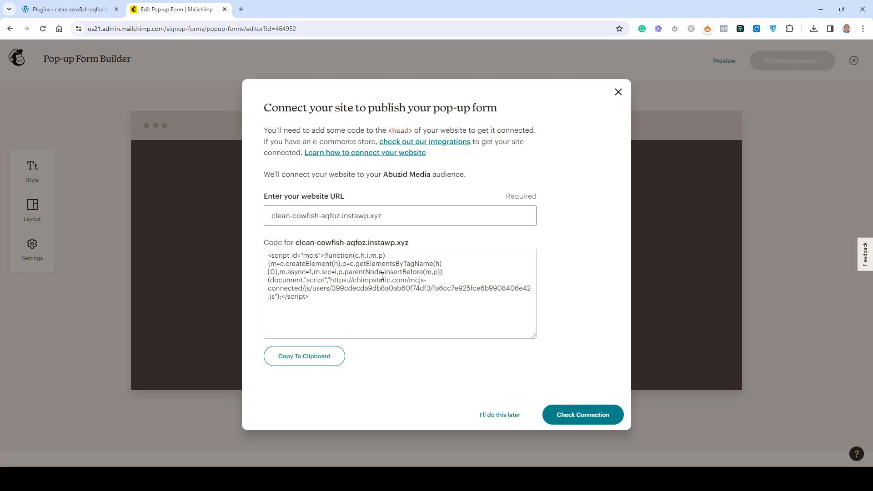
{"action": "left_click", "coordinate": [312, 359]}
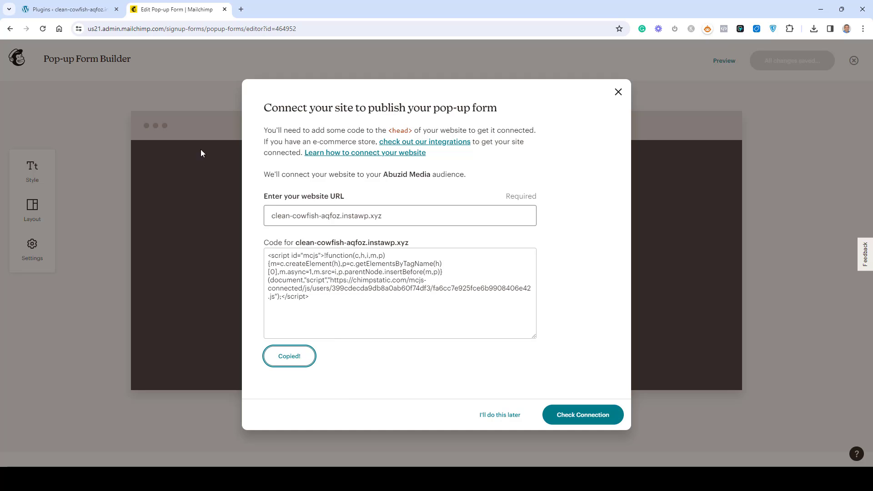
Step: Switch to the WordPress dashboard and examine the Fluent Snippets entry among the active plugins
{"action": "left_click", "coordinate": [54, 9]}
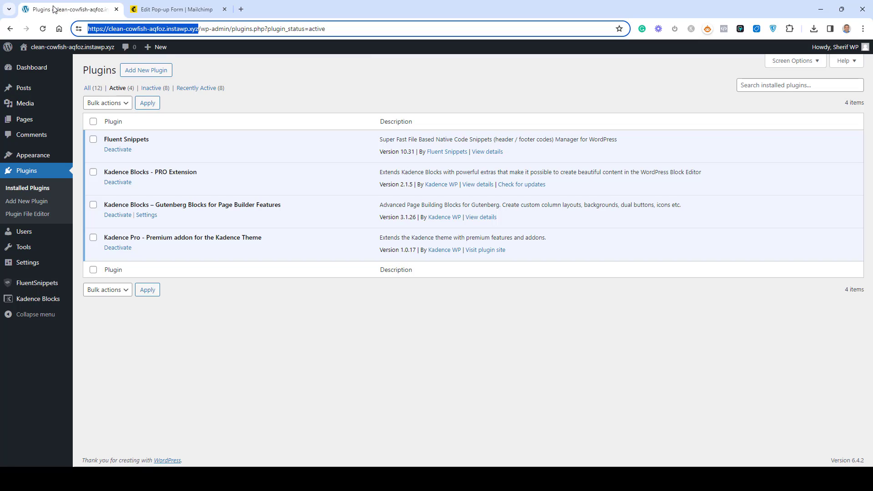
{"action": "left_click", "coordinate": [371, 98]}
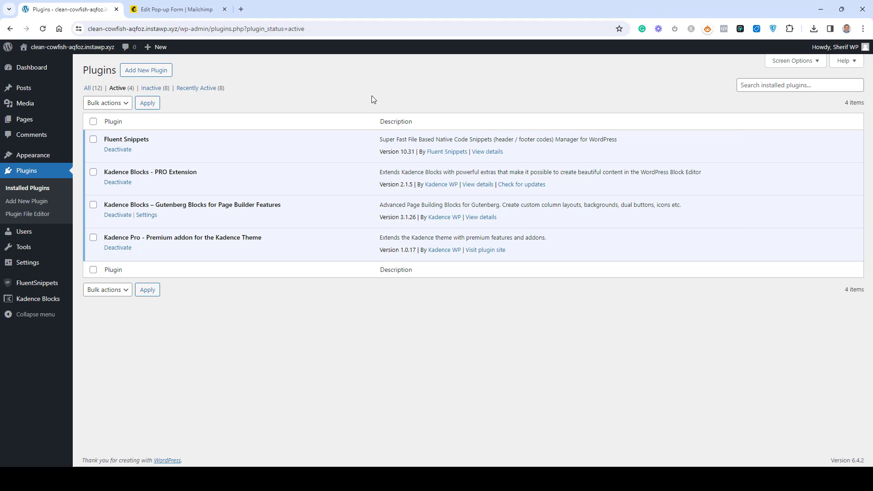
{"action": "double_click", "coordinate": [136, 139]}
{"action": "mouse_move", "coordinate": [33, 222]}
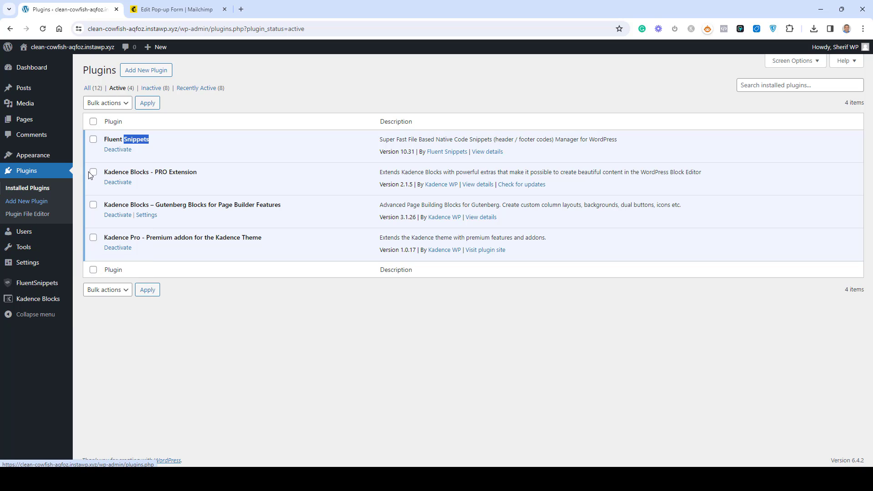
{"action": "left_click", "coordinate": [207, 144]}
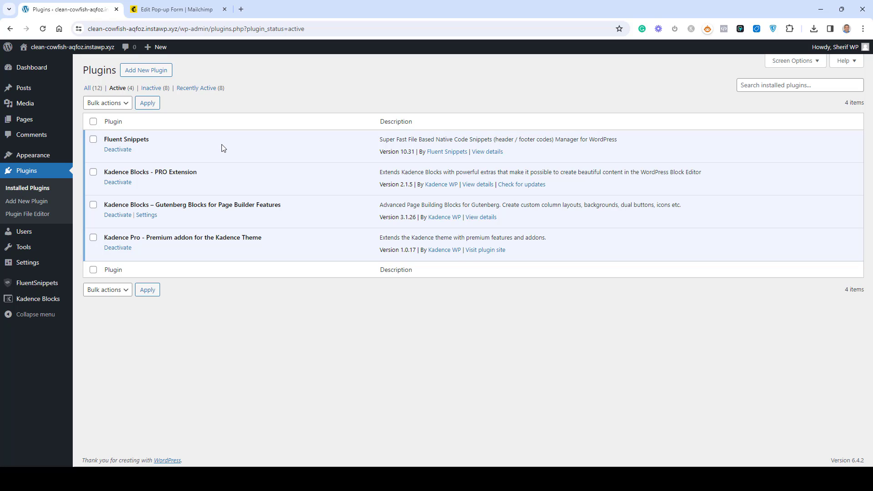
Step: Start a new code snippet in FluentSnippets and recheck the connection instructions in Mailchimp
{"action": "left_click", "coordinate": [52, 283]}
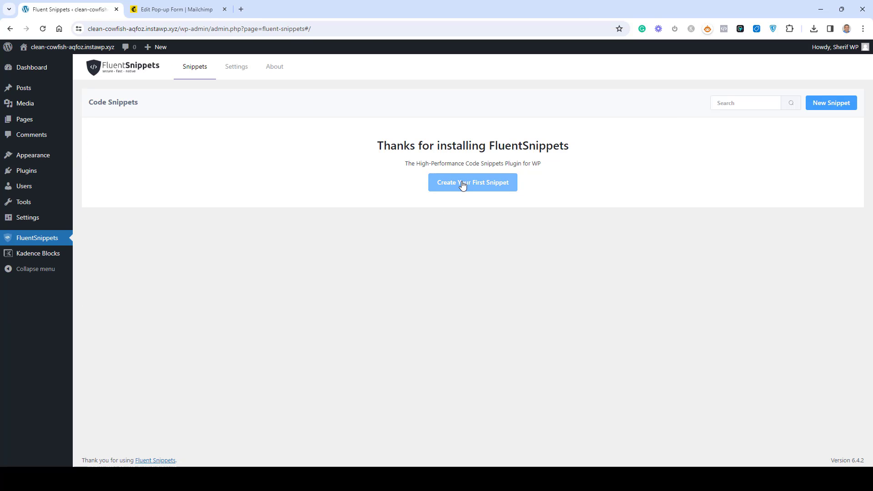
{"action": "left_click", "coordinate": [462, 185]}
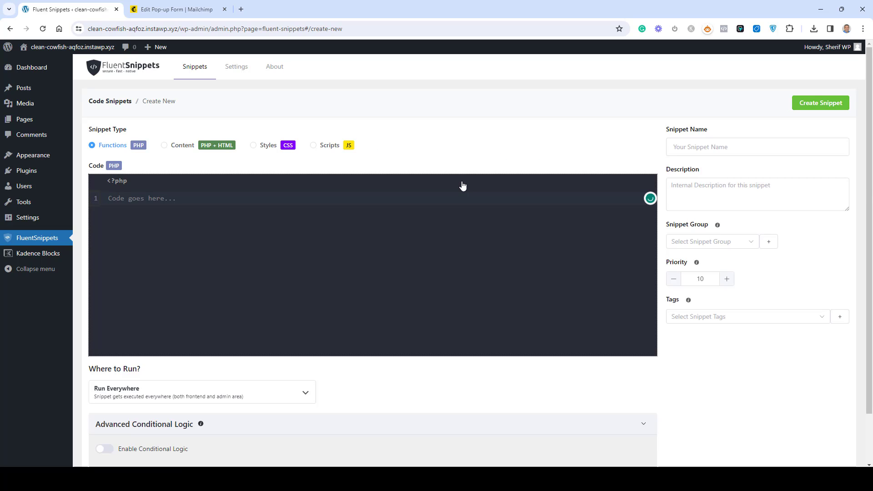
{"action": "left_click", "coordinate": [189, 10]}
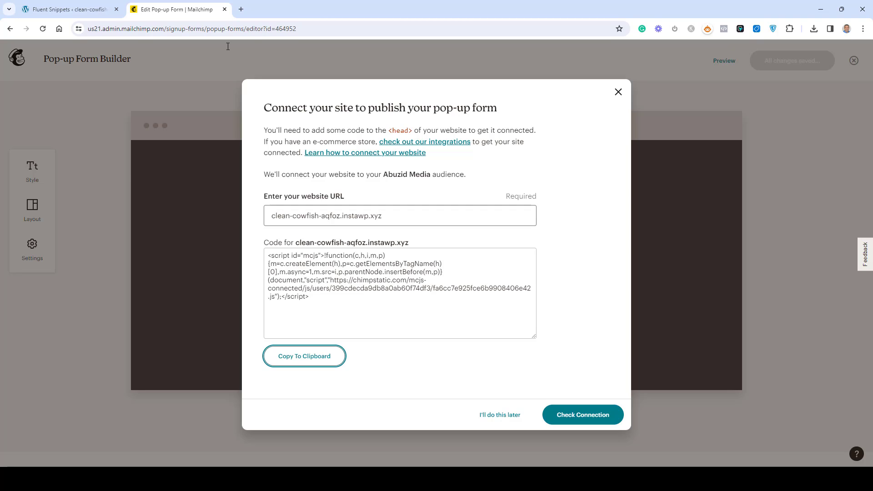
{"action": "left_click", "coordinate": [73, 9]}
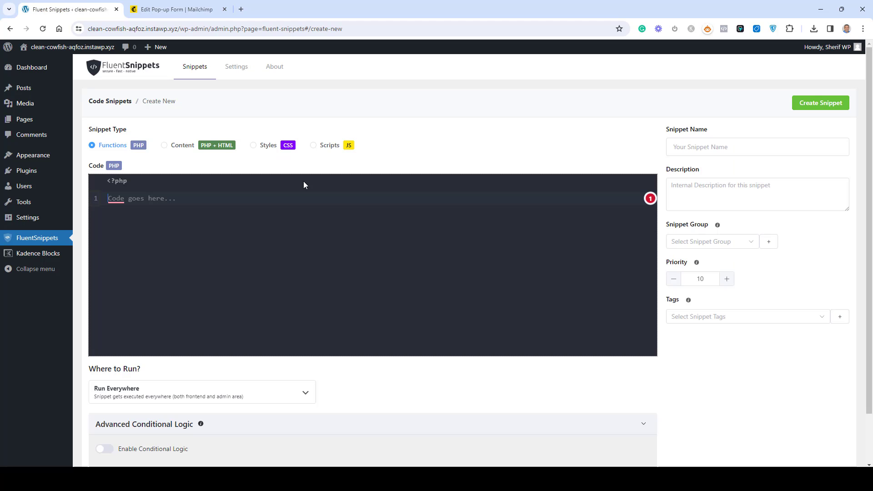
Step: Set the snippet type to Content (PHP + HTML), paste the copied Mailchimp site code, and choose Site Wide Header as the run location
{"action": "left_click", "coordinate": [165, 146]}
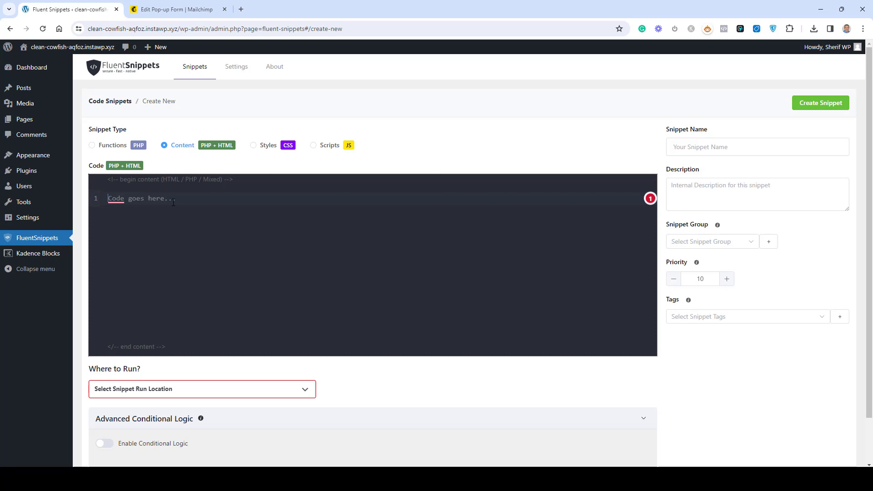
{"action": "key", "text": "ctrl+v"}
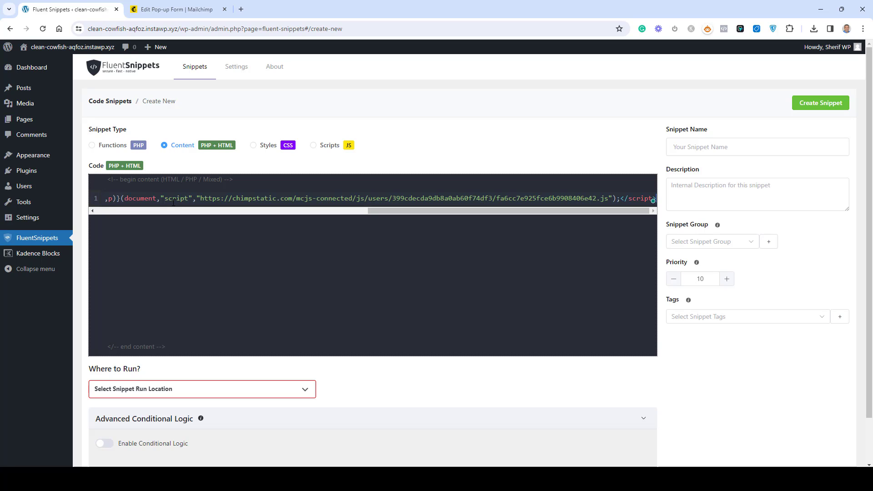
{"action": "scroll", "coordinate": [428, 376], "scroll_direction": "down", "scroll_amount": 2}
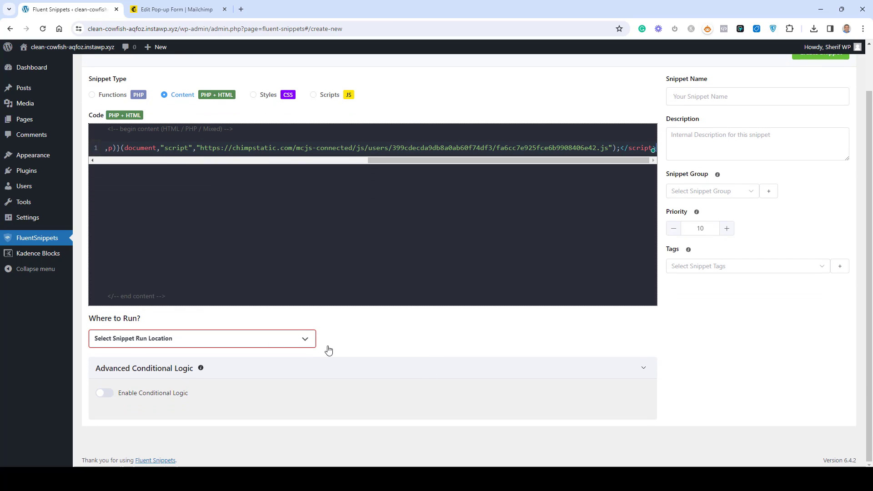
{"action": "left_click", "coordinate": [208, 339]}
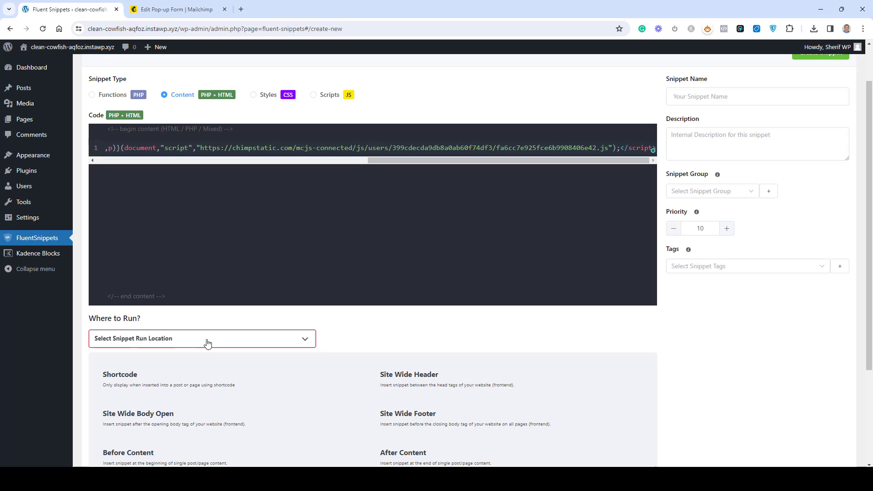
{"action": "scroll", "coordinate": [438, 325], "scroll_direction": "down", "scroll_amount": 2}
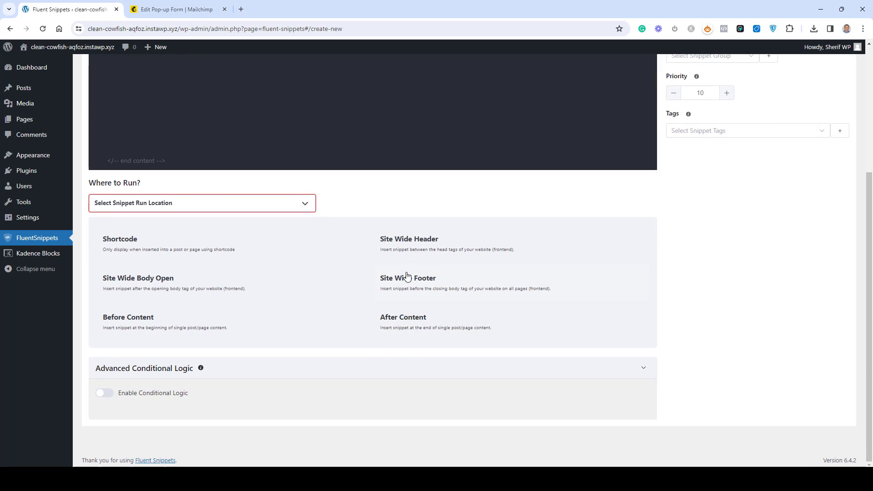
{"action": "left_click", "coordinate": [416, 253]}
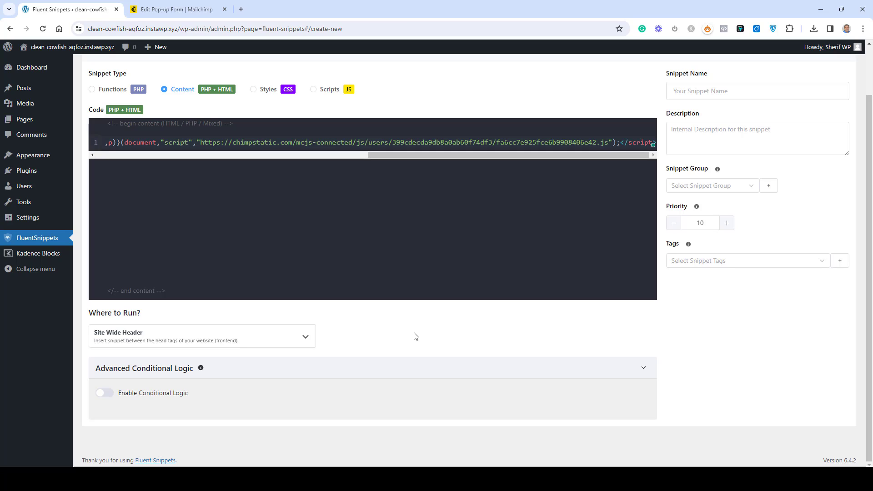
Step: Name the snippet "MailChimp Popup", create it, and activate it
{"action": "scroll", "coordinate": [415, 336], "scroll_direction": "up", "scroll_amount": 2}
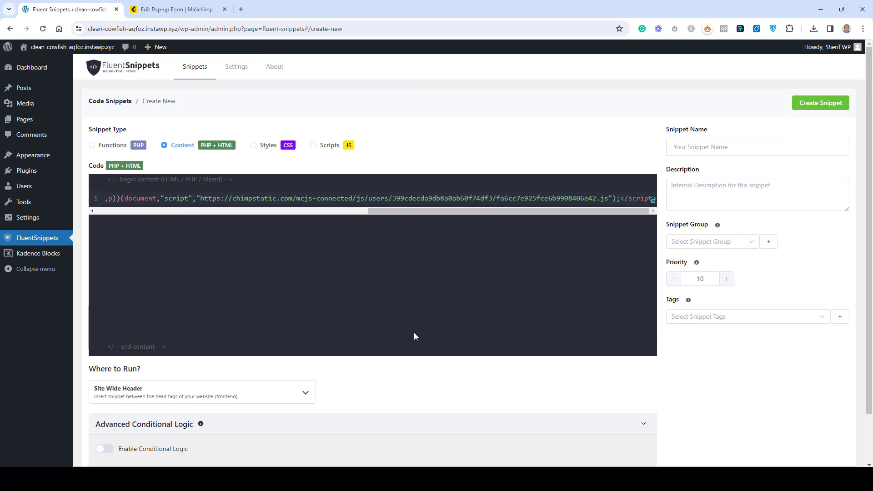
{"action": "left_click", "coordinate": [736, 151]}
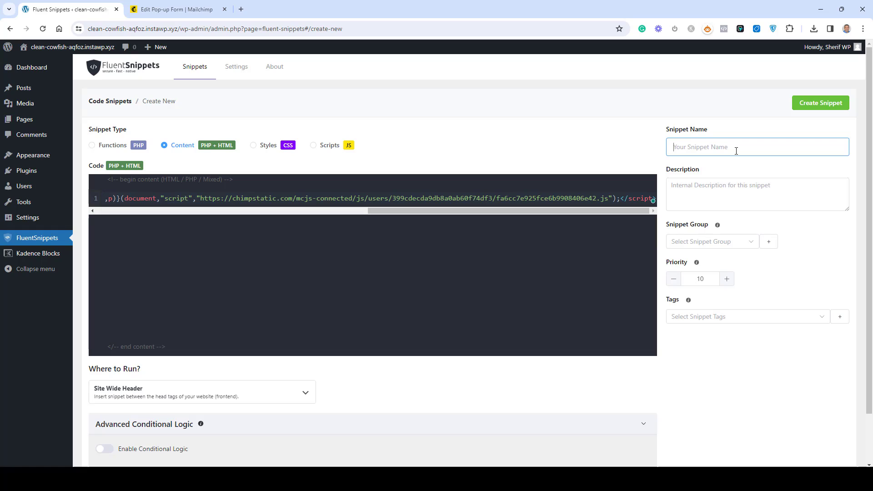
{"action": "type", "text": "M"}
{"action": "key", "text": "BackSpace"}
{"action": "type", "text": "MailChimp Popup"}
{"action": "scroll", "coordinate": [744, 360], "scroll_direction": "down", "scroll_amount": 1}
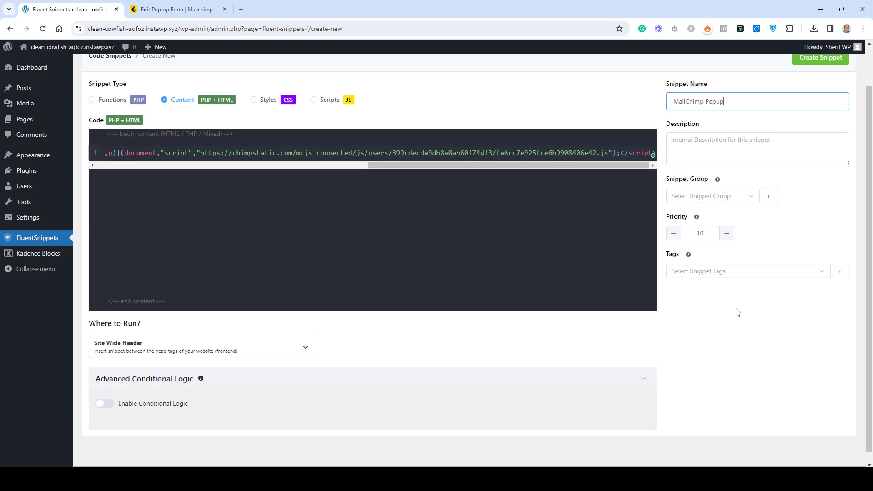
{"action": "scroll", "coordinate": [738, 309], "scroll_direction": "up", "scroll_amount": 1}
{"action": "left_click", "coordinate": [821, 103]}
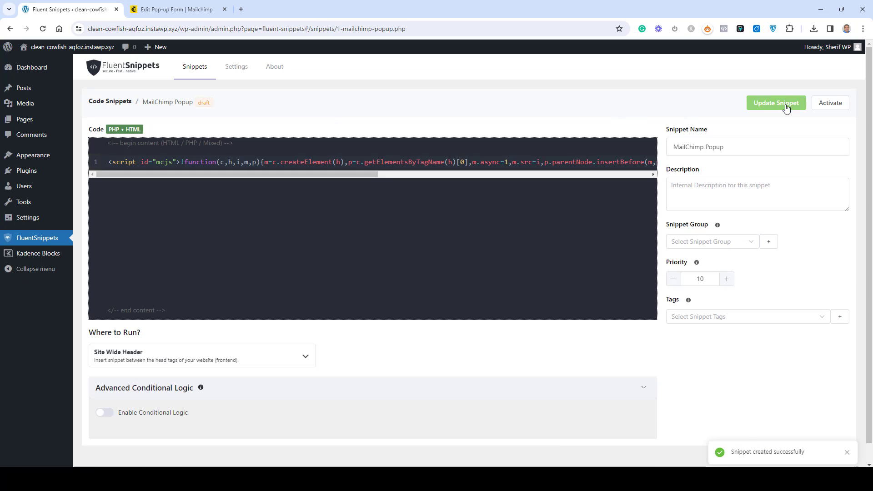
{"action": "left_click", "coordinate": [830, 103]}
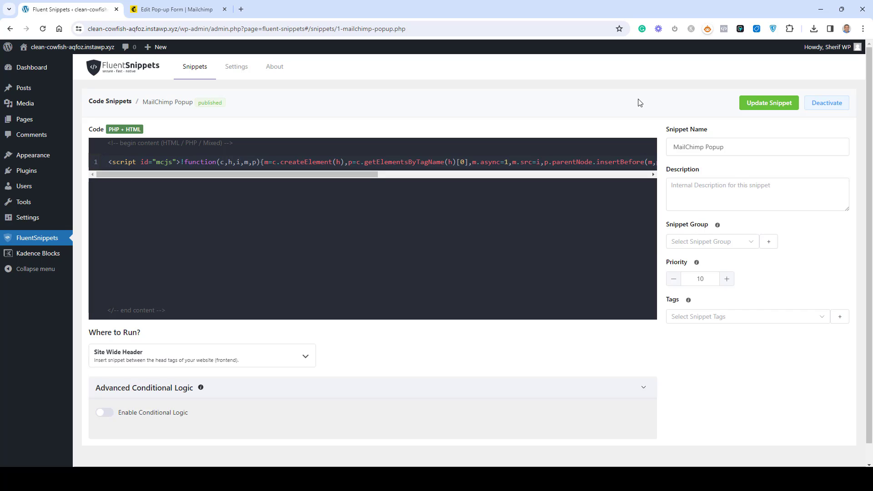
Step: Switch back to Mailchimp, check the site connection, and turn on the pop-up for clean-cowfish-aqfoz.instawp.xyz
{"action": "left_click", "coordinate": [141, 10]}
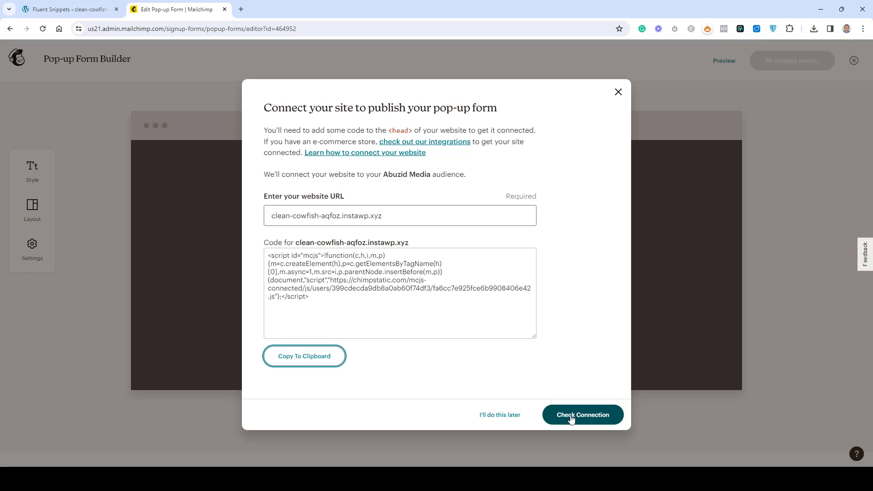
{"action": "left_click", "coordinate": [571, 419]}
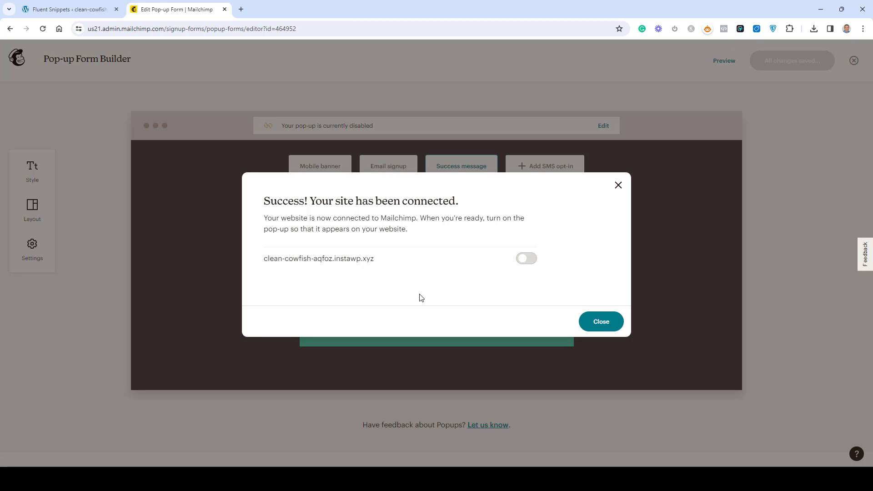
{"action": "left_click", "coordinate": [530, 259]}
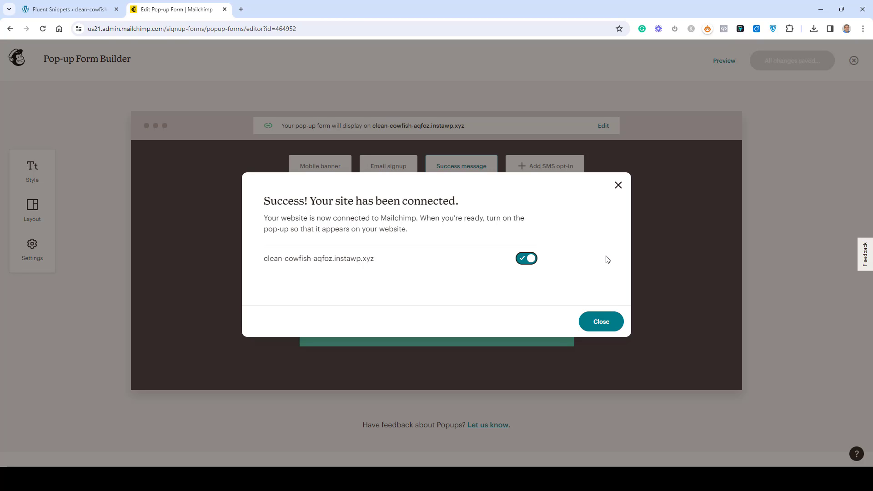
{"action": "left_click", "coordinate": [602, 323]}
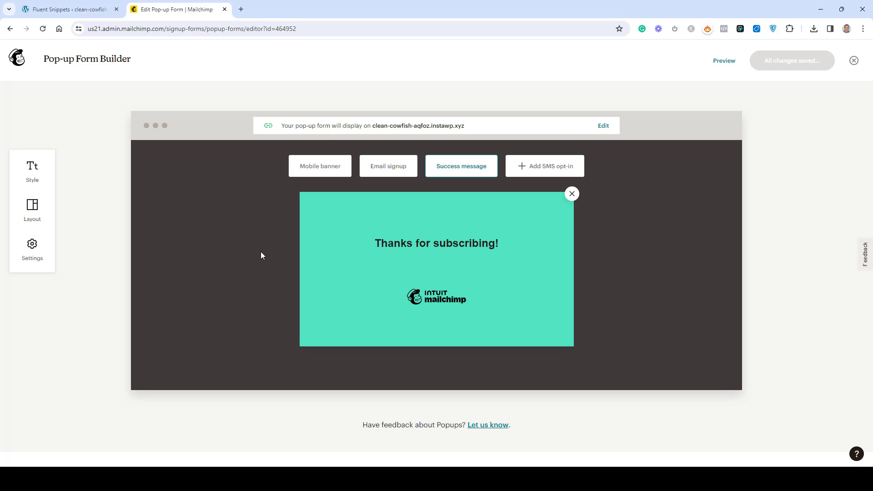
Step: Open the WordPress site's front end in an incognito window from the dashboard to check the pop-up form, and return to the dashboard
{"action": "left_click", "coordinate": [90, 9]}
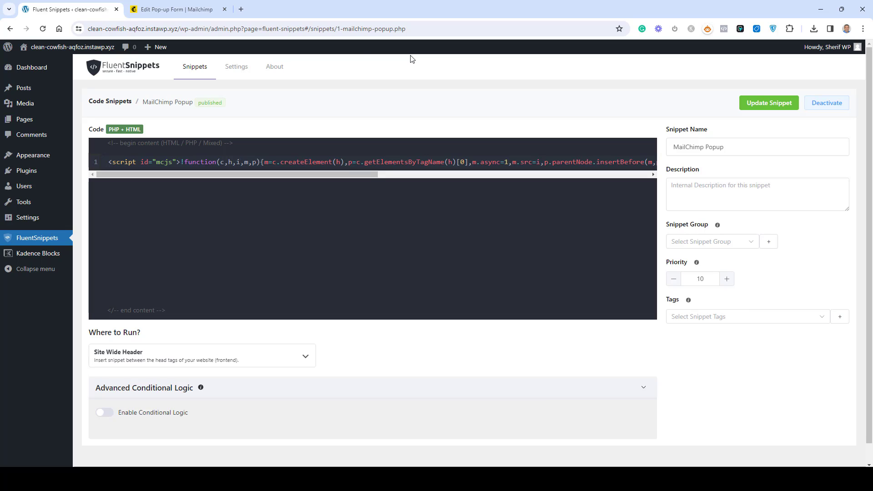
{"action": "right_click", "coordinate": [42, 67]}
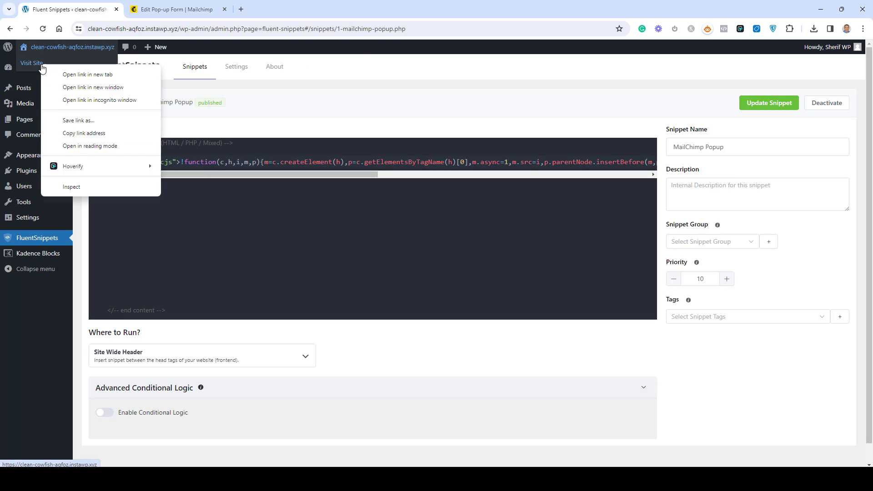
{"action": "left_click", "coordinate": [137, 101]}
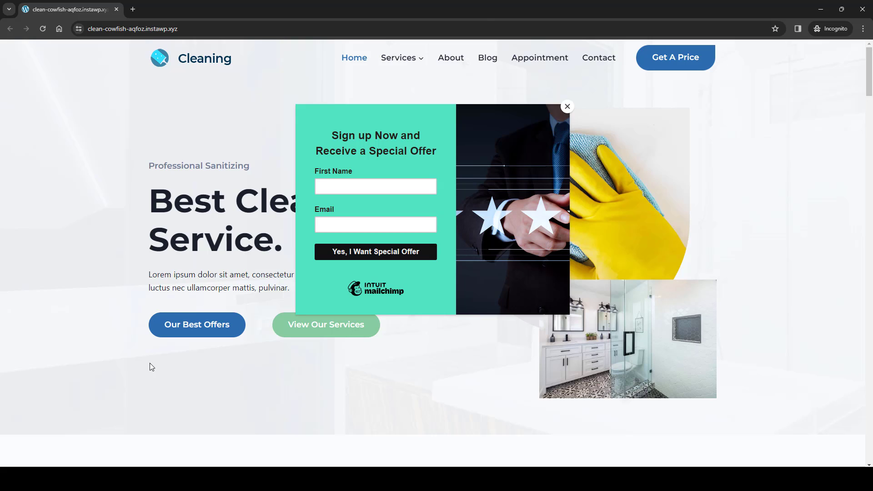
{"action": "left_click", "coordinate": [176, 452]}
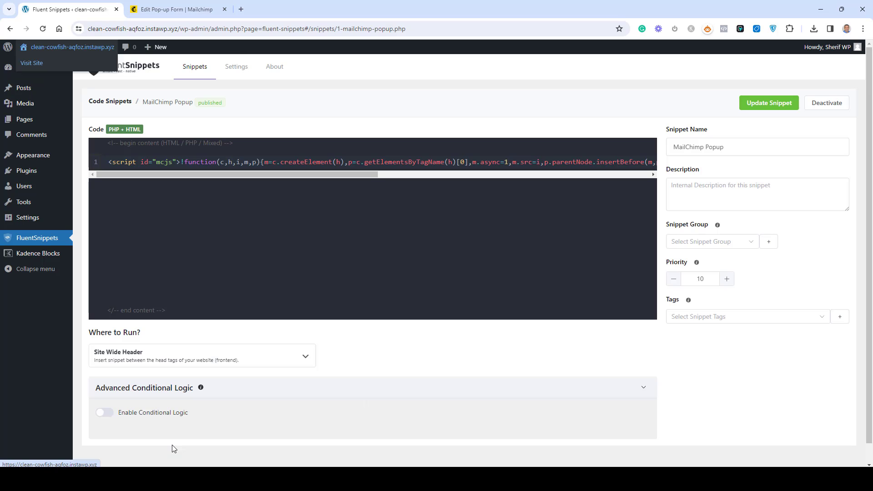
{"action": "left_click", "coordinate": [193, 5]}
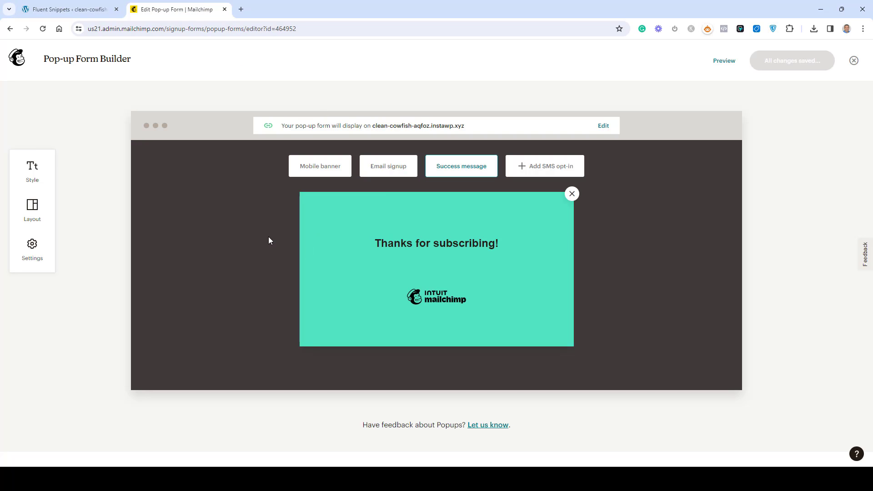
{"action": "left_click", "coordinate": [66, 12]}
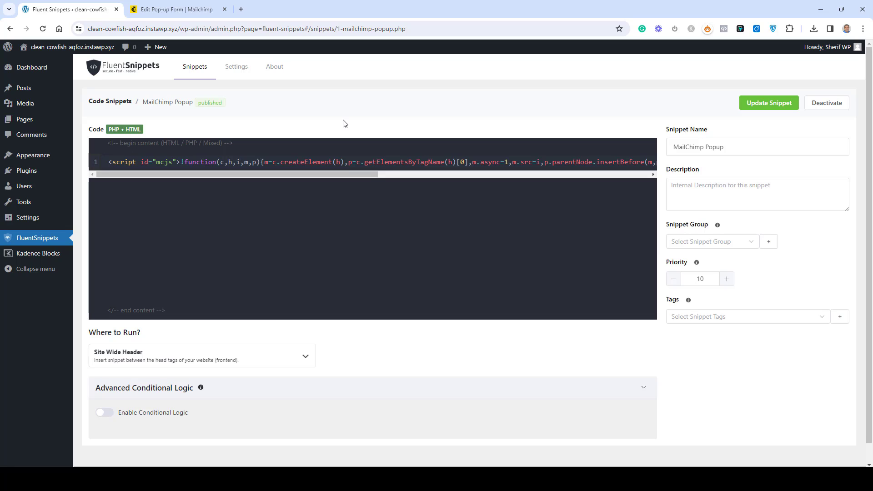
{"action": "left_click", "coordinate": [170, 10]}
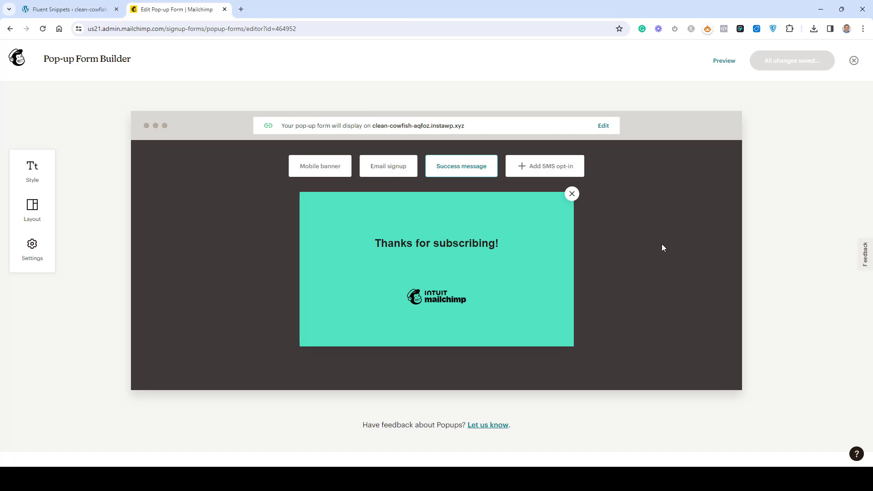